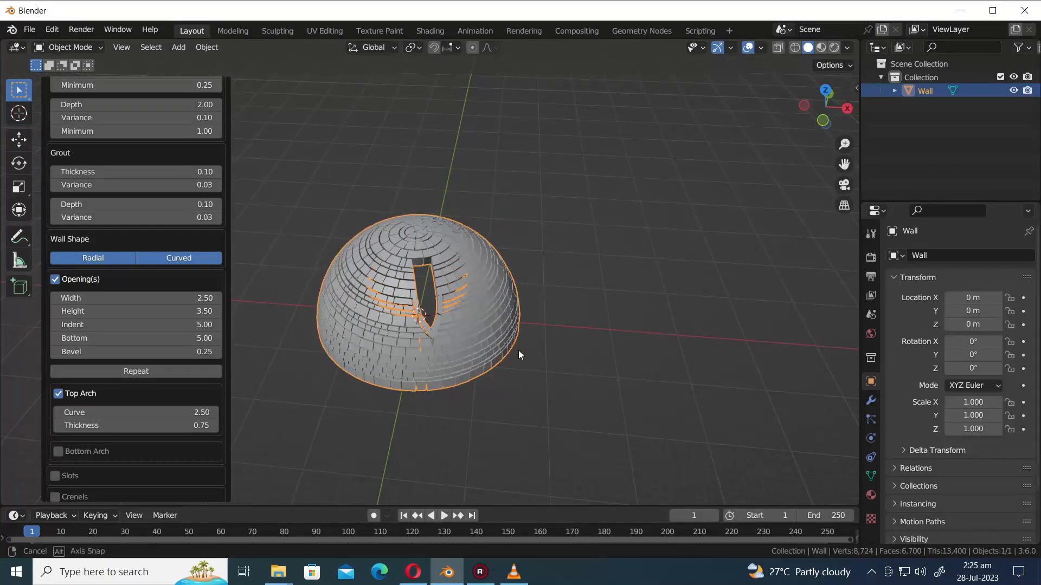
- Replace the opening's top arch with a bottom arch and set the opening's Bottom value to 12.74
click(56, 393)
click(58, 419)
mouse_move(136, 438)
mouse_down()
mouse_move(116, 438)
mouse_move(138, 437)
mouse_up()
drag(135, 338, 175, 338)
middle_drag(477, 396, 498, 392)
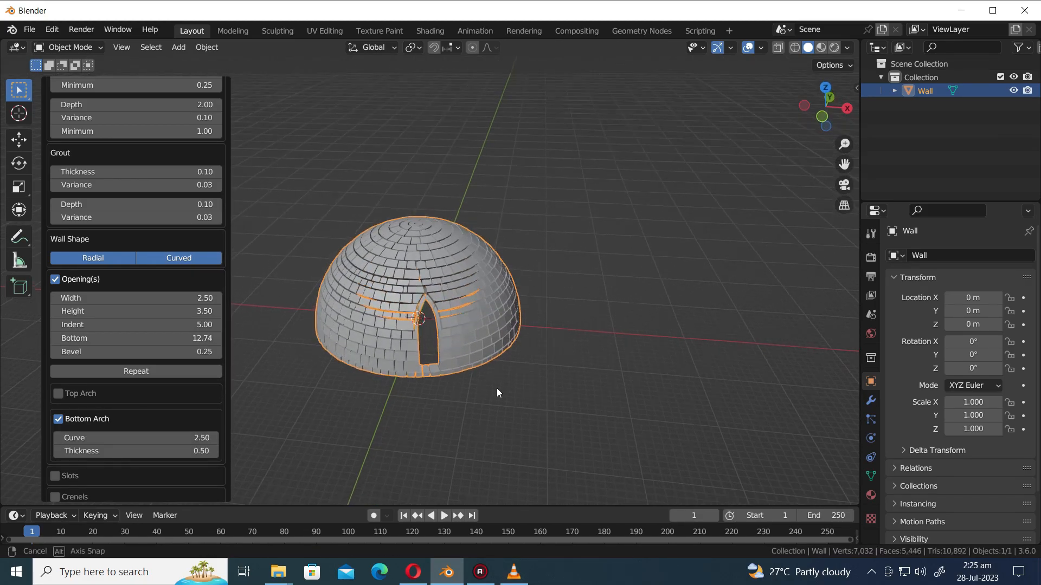
- Repeat the opening around the dome, with an opening width of 3.37 and an indent of 5.15
click(160, 370)
middle_drag(670, 326, 536, 416)
drag(136, 297, 145, 324)
middle_drag(414, 386, 510, 368)
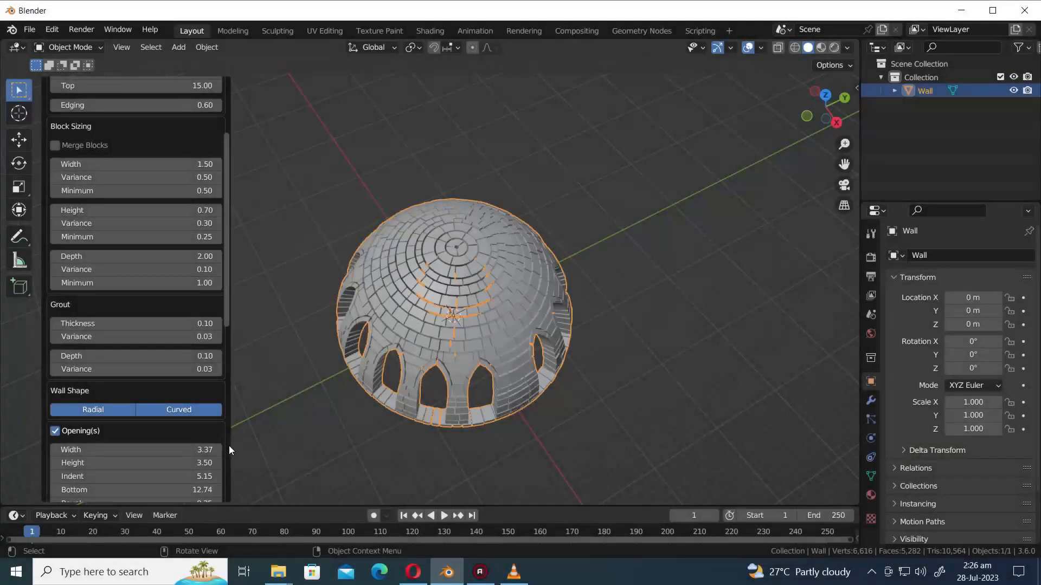
- Widen the repeated openings to 6.17, lining up the pillars with the X and Y axes as seen from above
scroll(225, 440, down, 2)
scroll(221, 435, down, 1)
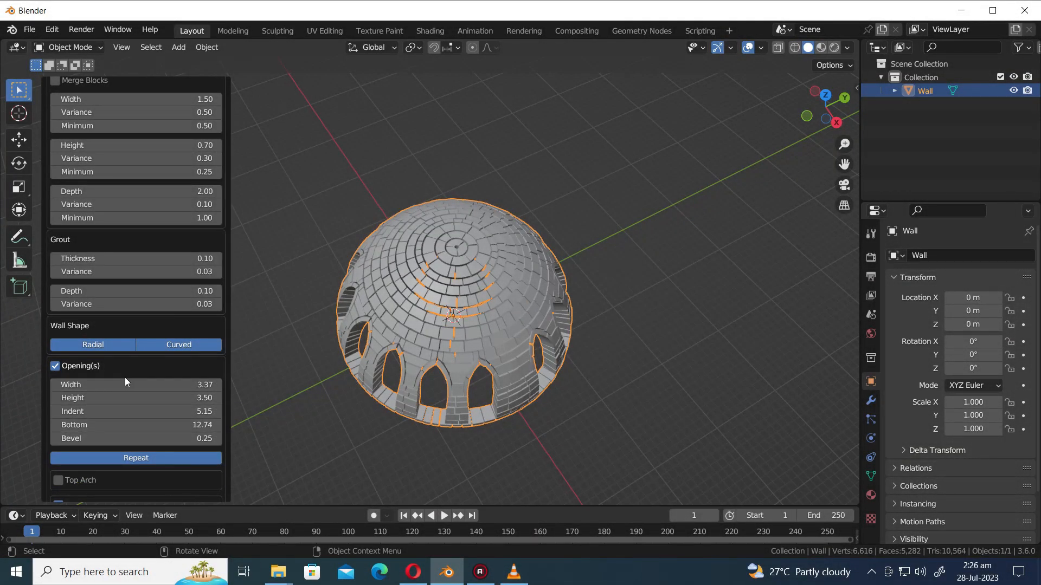
drag(120, 383, 234, 383)
key(KP_7)
scroll(488, 271, up, 2)
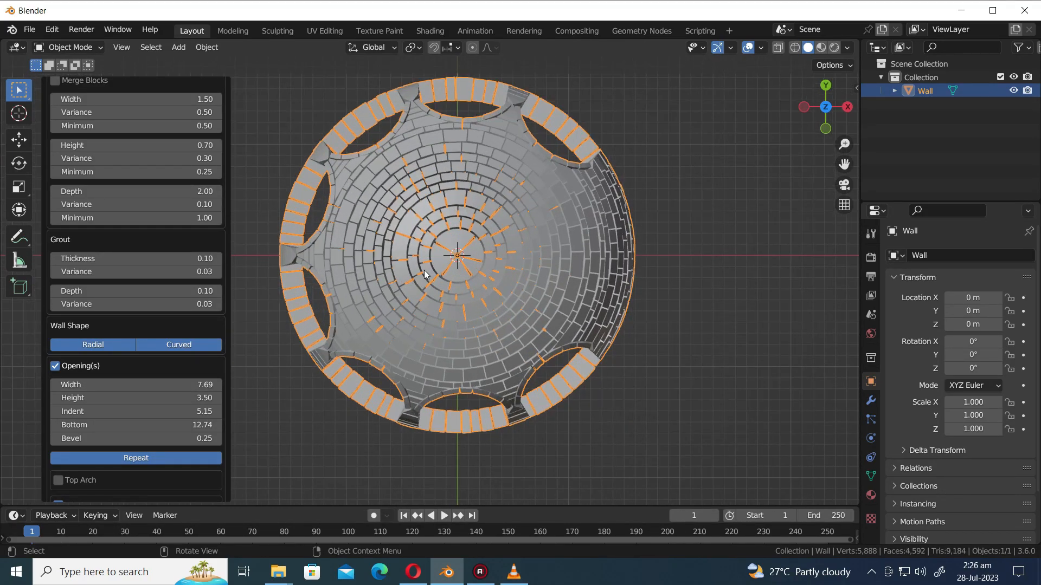
shift+middle_drag(469, 211, 541, 293)
drag(136, 384, 96, 385)
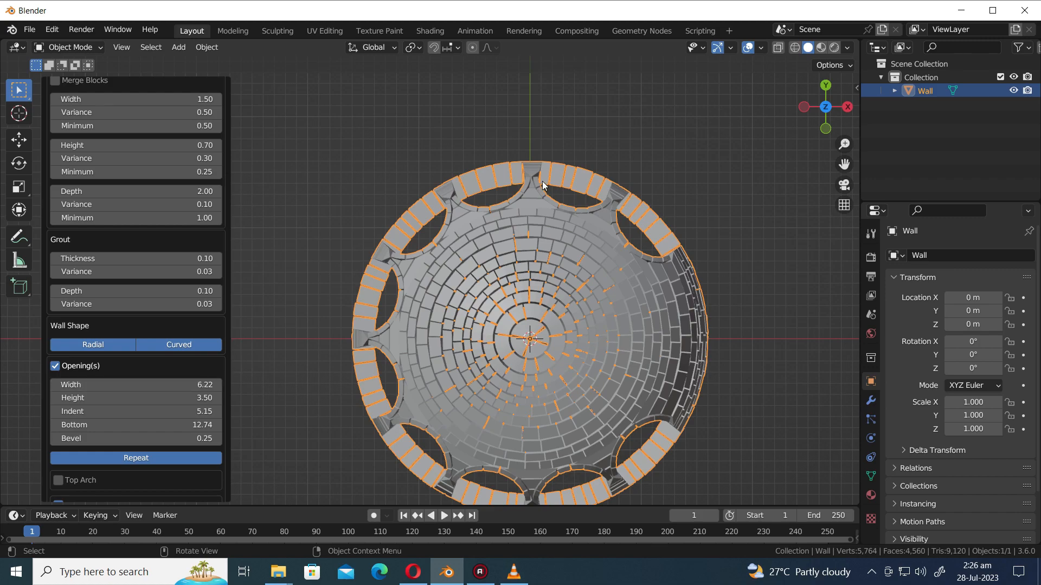
scroll(542, 187, up, 8)
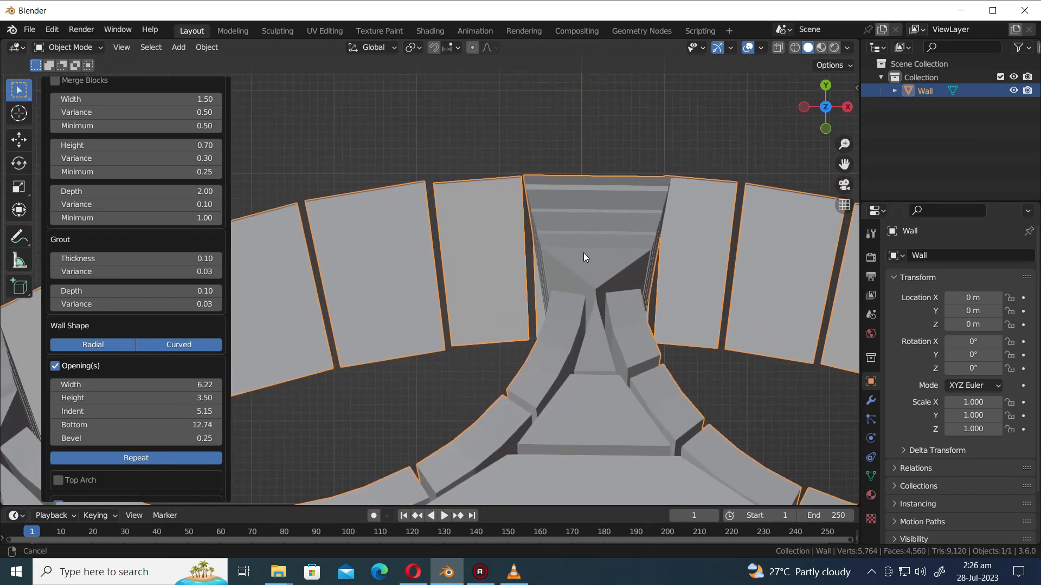
drag(108, 438, 108, 438)
drag(135, 384, 133, 384)
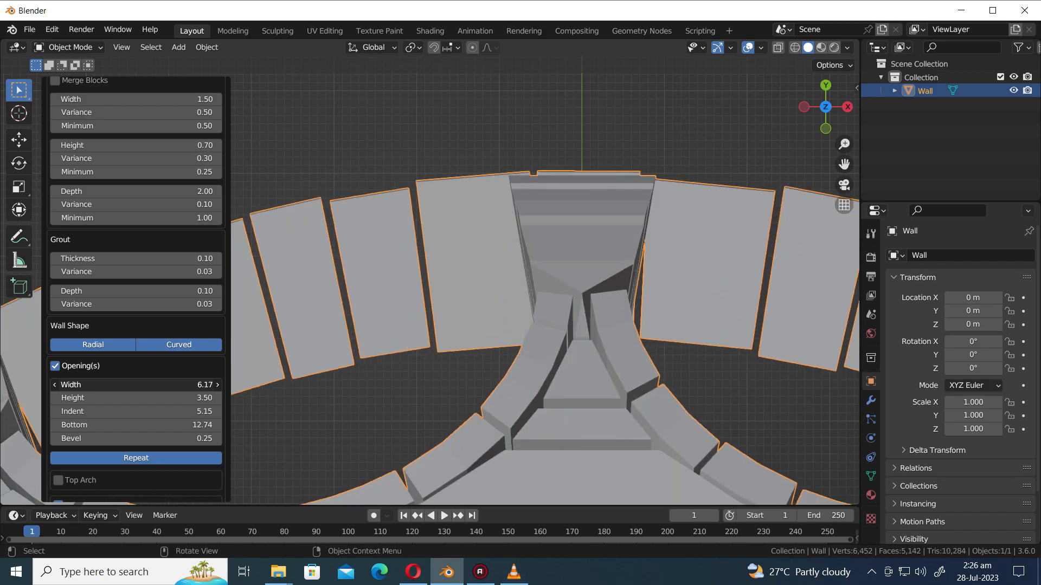
- Examine in X-ray from above how the pillar's blocks line up with the Y axis
click(778, 48)
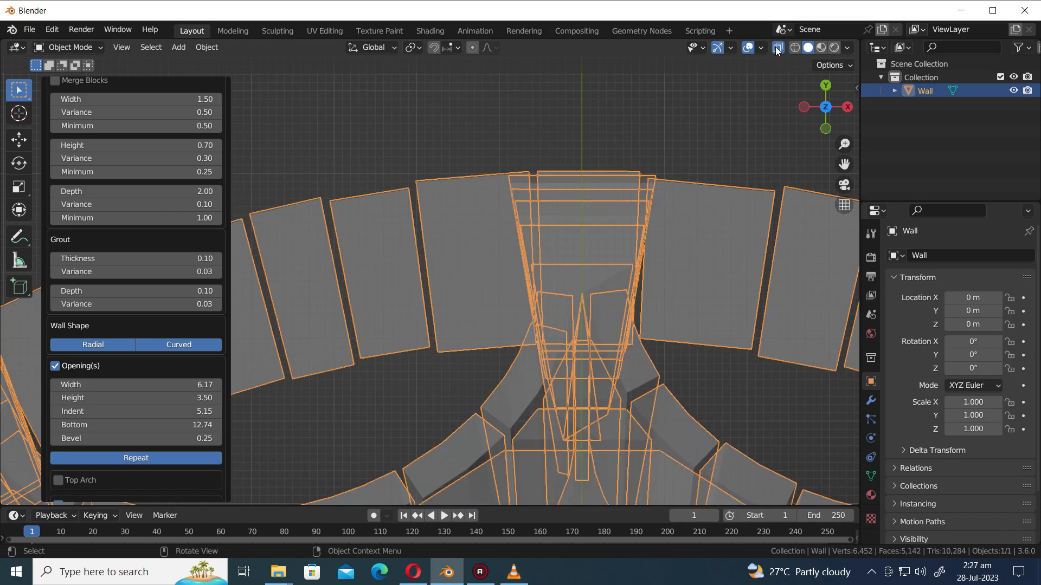
scroll(681, 149, up, 3)
shift+middle_drag(700, 152, 637, 205)
scroll(636, 205, up, 1)
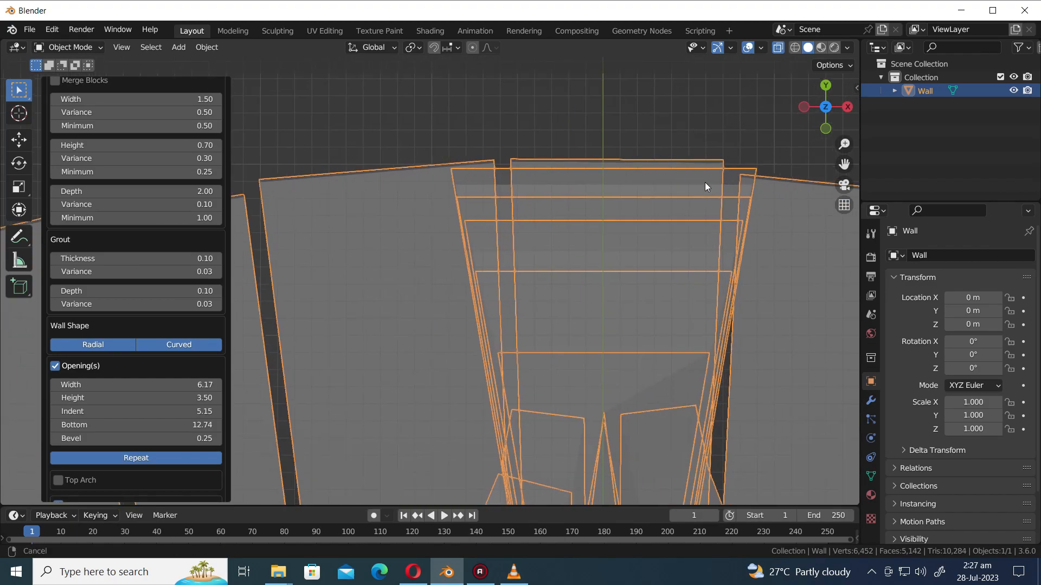
shift+middle_drag(708, 180, 636, 216)
scroll(664, 226, down, 11)
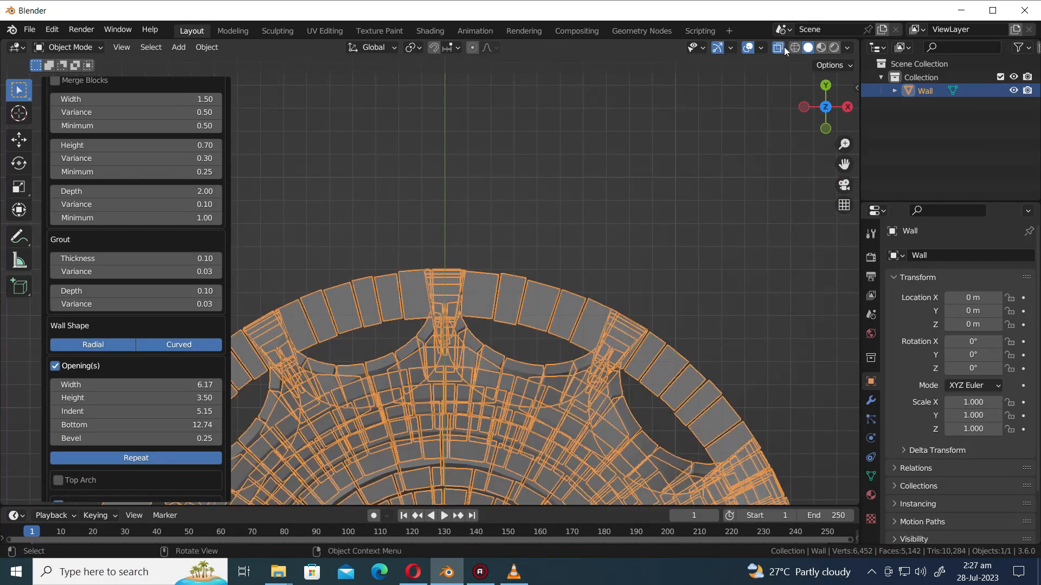
click(778, 48)
scroll(577, 364, down, 7)
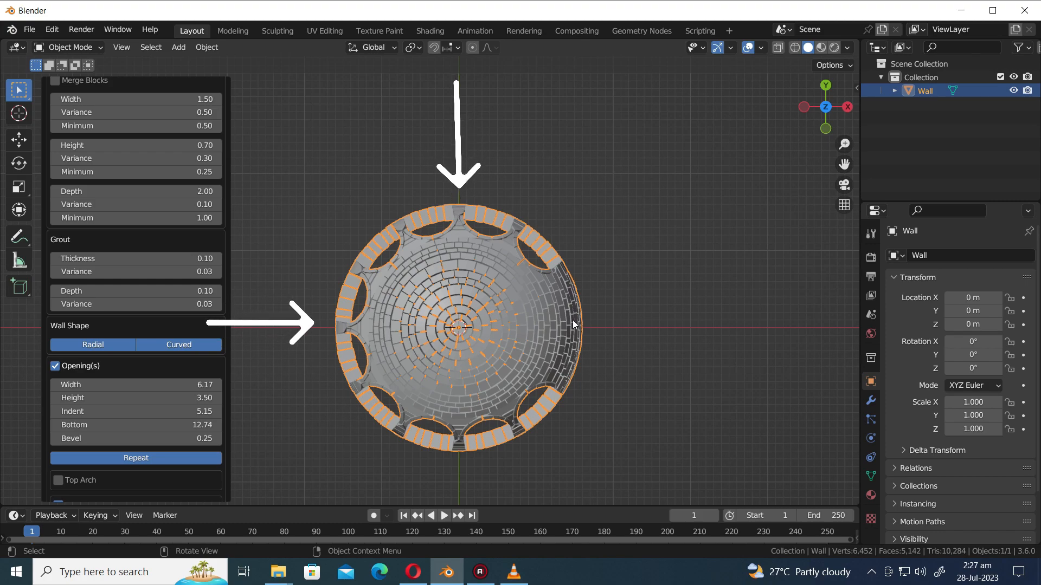
- Add a Mirror modifier to the dome on the X and Y axes, with bisect enabled for both
click(870, 401)
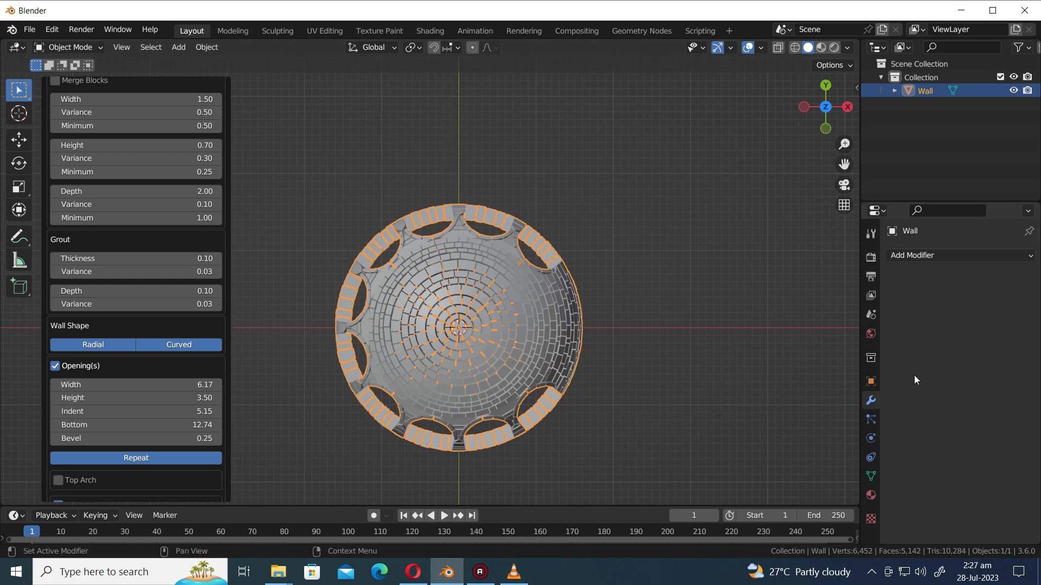
click(950, 259)
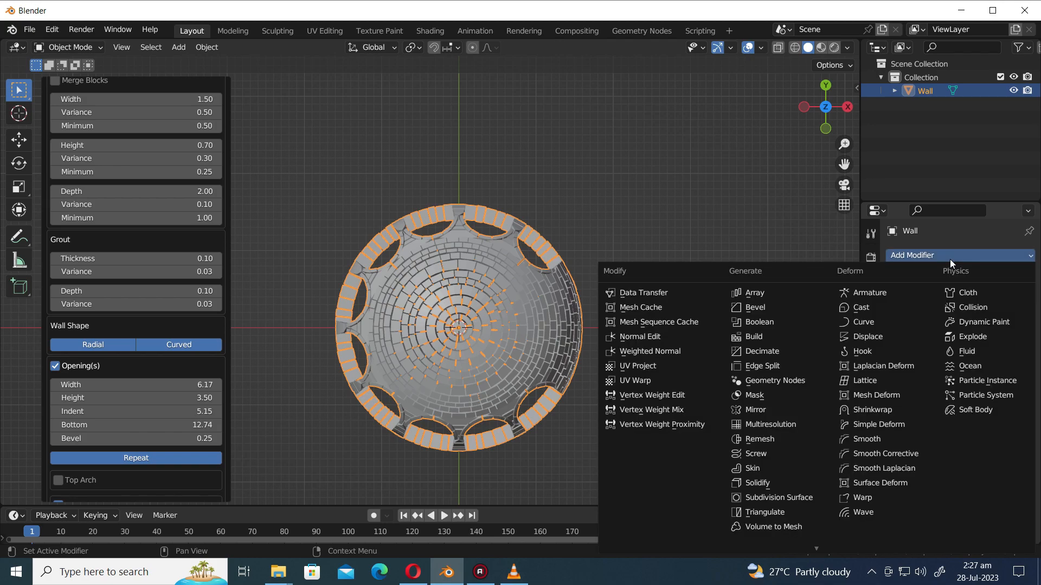
click(753, 410)
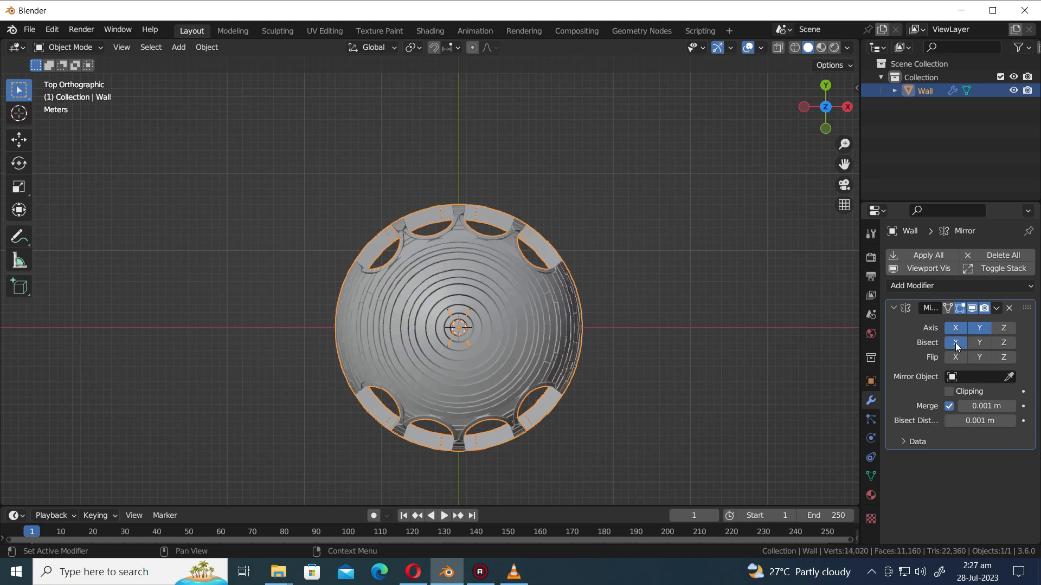
- Try mirroring the dome across the Z axis as well
middle_drag(595, 442, 541, 288)
click(1004, 329)
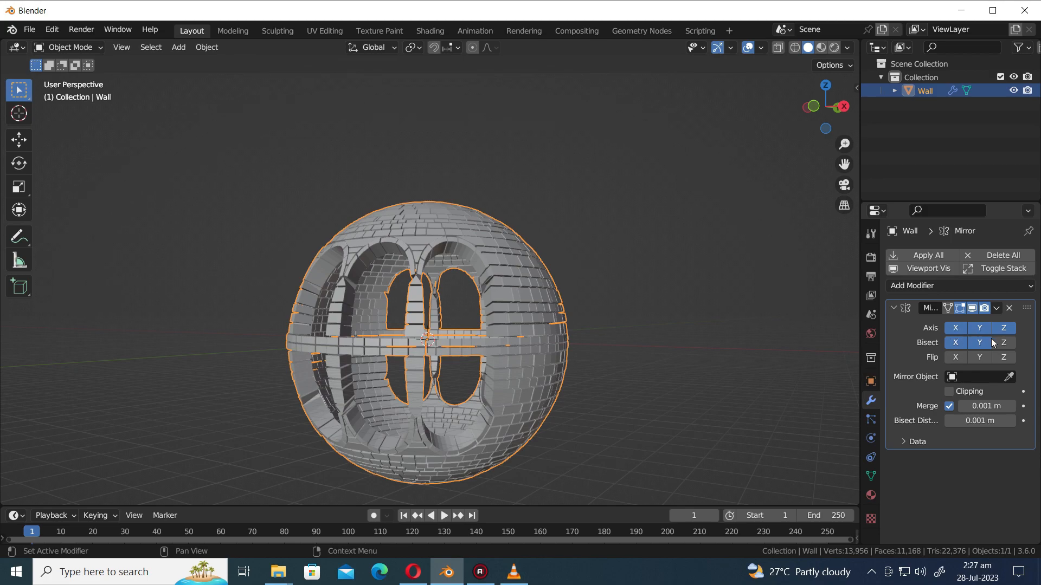
click(1006, 331)
- Flip the mirror bisect on X and Y so the arched quarter repeats around the whole dome
middle_drag(489, 294, 507, 413)
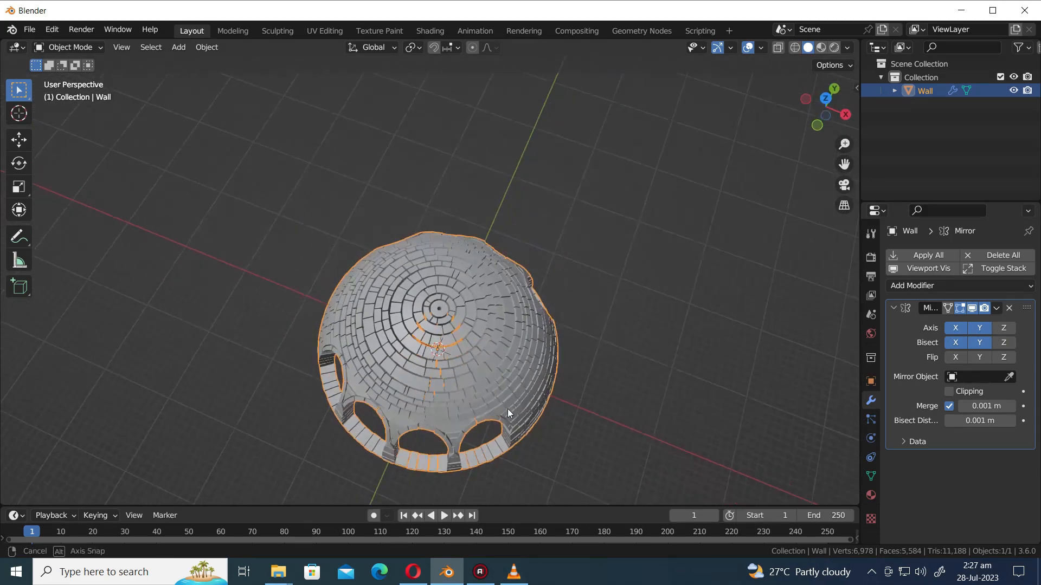
click(956, 360)
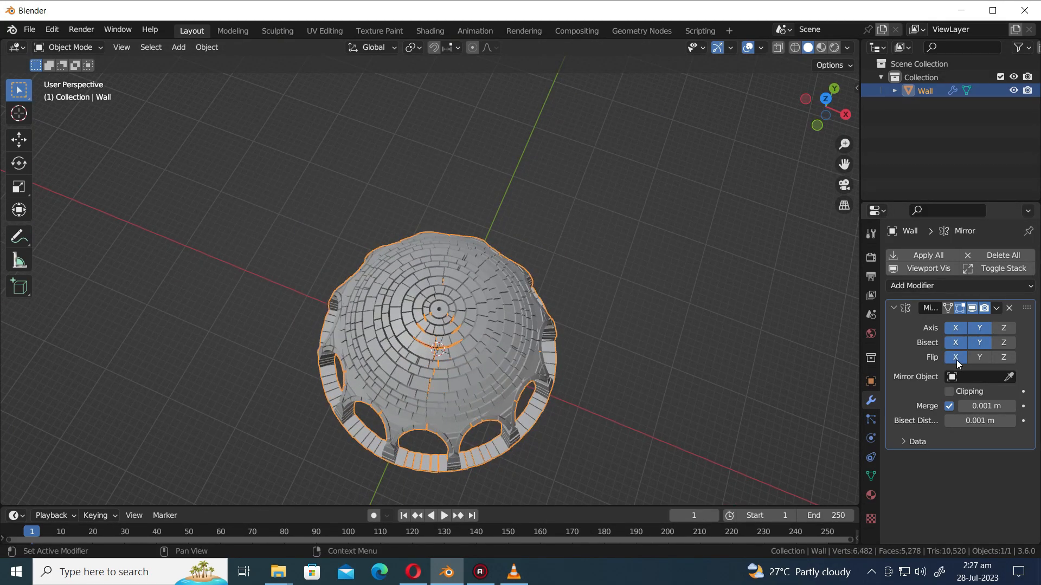
click(975, 362)
middle_drag(460, 345, 1038, 343)
scroll(507, 380, up, 4)
scroll(412, 400, down, 3)
- Apply the Mirror modifier to the dome
click(996, 308)
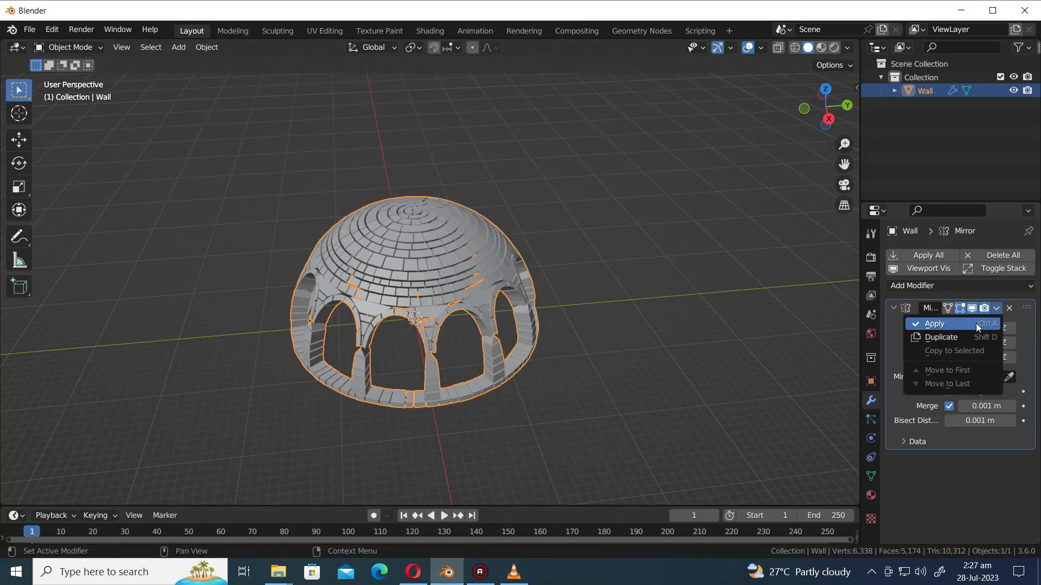
click(976, 323)
scroll(658, 432, up, 2)
middle_drag(658, 433, 317, 388)
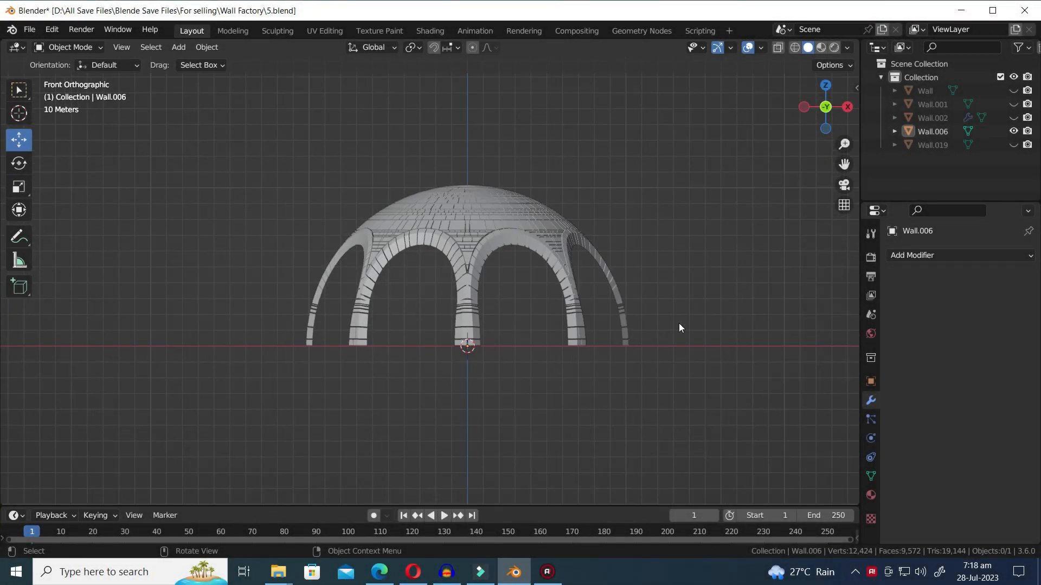
middle_drag(660, 349, 458, 341)
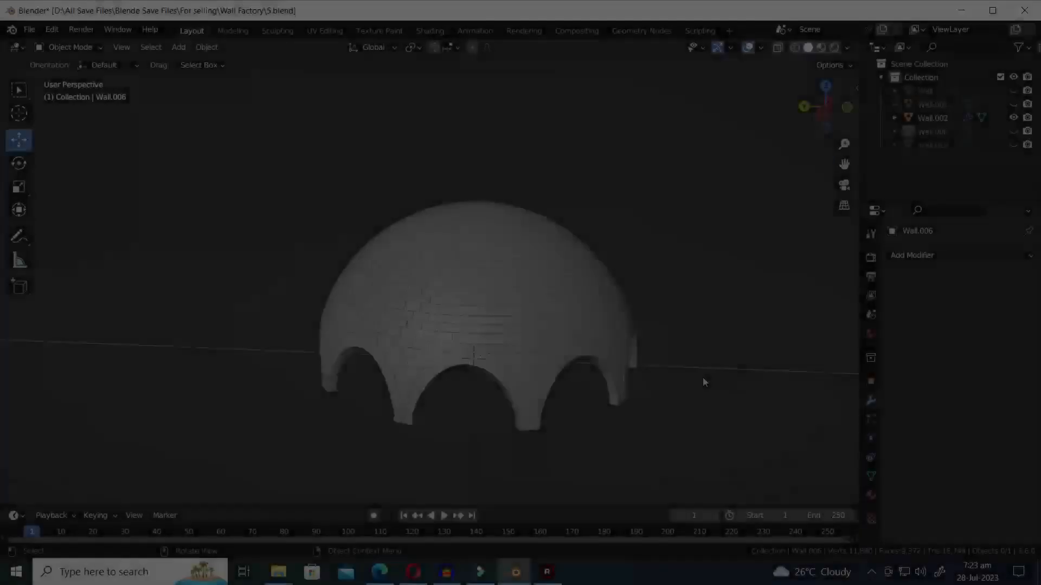
middle_drag(702, 378, 379, 406)
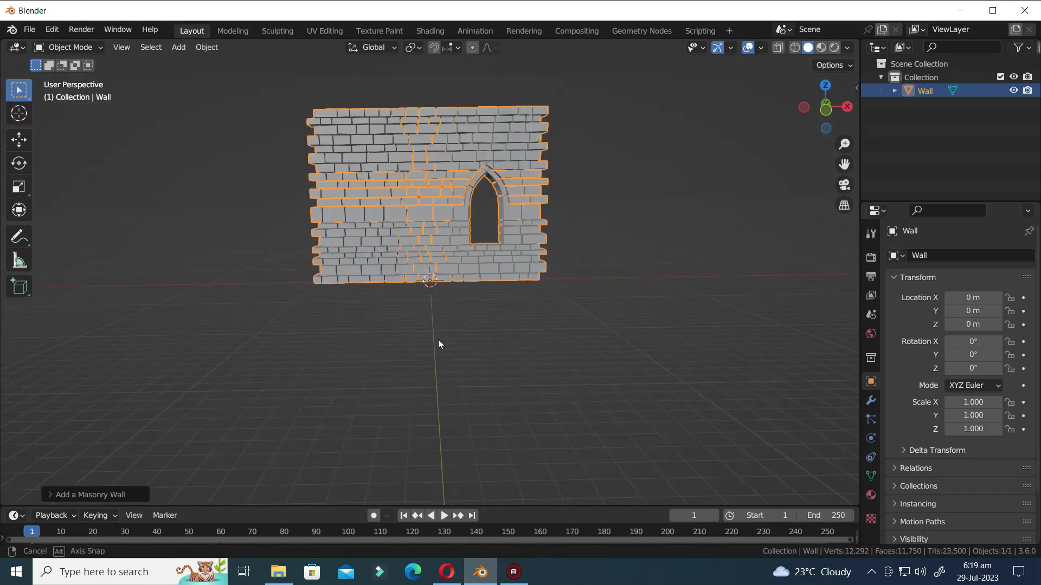
- Set the new masonry wall's Top to 23.28 and make it radial and curved to form a dome
middle_drag(438, 340, 440, 355)
click(86, 494)
drag(188, 194, 216, 194)
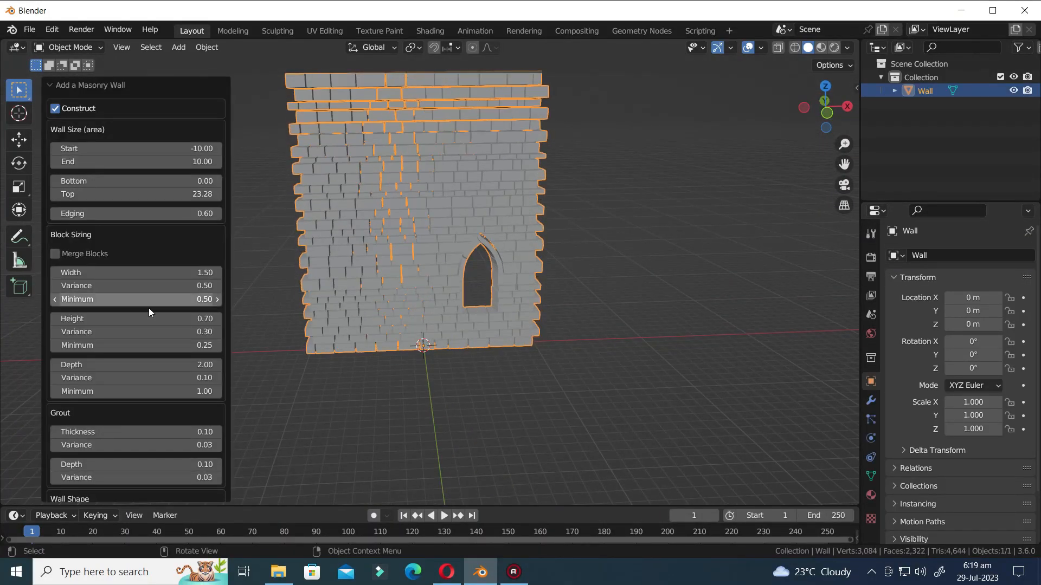
scroll(197, 262, down, 9)
click(111, 281)
click(158, 282)
- Repeat the openings around the dome, widen them, and set their Bottom value to 19.43
scroll(379, 325, down, 2)
click(156, 393)
drag(125, 320, 184, 319)
drag(109, 360, 187, 360)
- Add a bottom arch with a curve of 11.23 and set the opening width to 9.25
click(86, 473)
scroll(86, 471, down, 2)
drag(95, 448, 122, 449)
drag(109, 276, 178, 276)
drag(109, 449, 179, 448)
middle_drag(419, 466, 553, 463)
scroll(553, 463, down, 1)
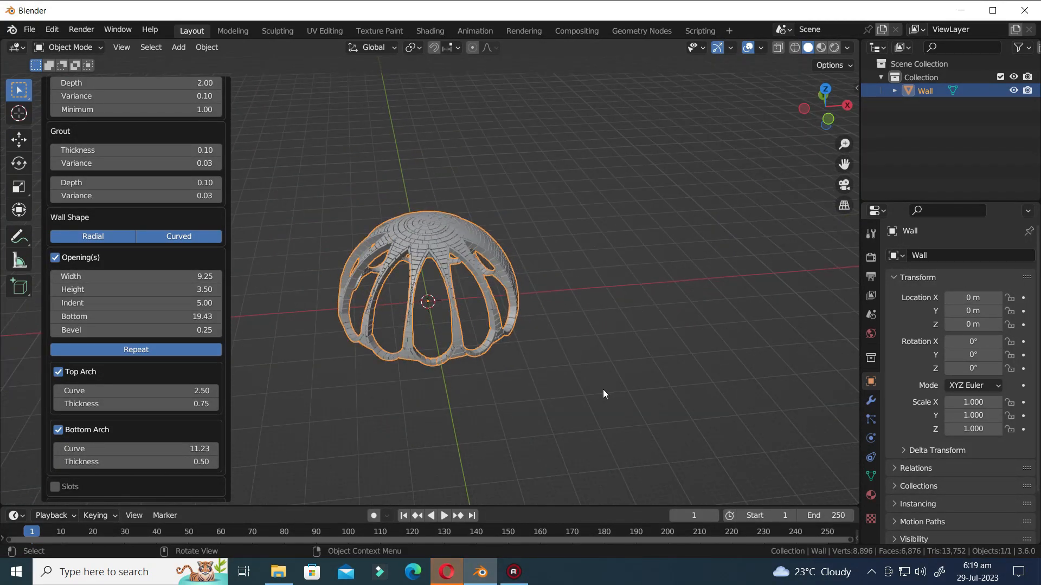
- Reselect the dome, reopen its masonry wall settings, and set opening height 3.74, indent 6.50 and Bottom 22.40
click(603, 389)
click(440, 240)
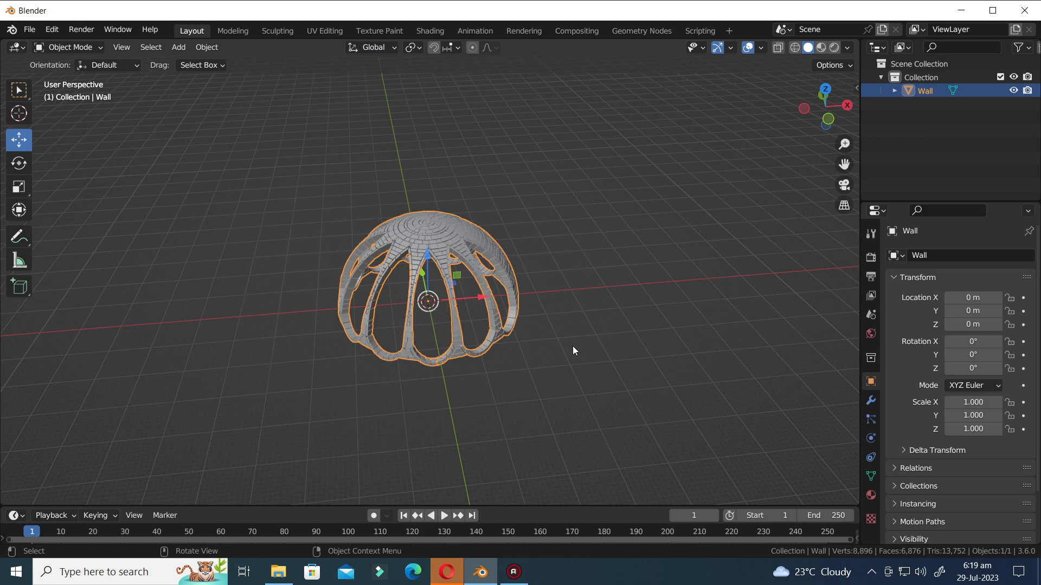
key(F9)
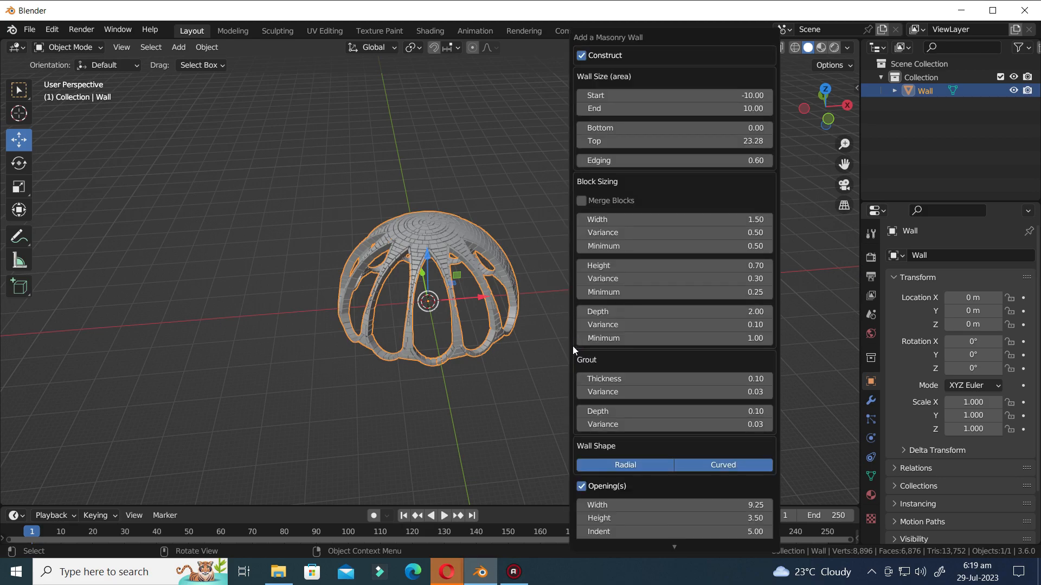
scroll(635, 363, down, 20)
scroll(643, 434, up, 17)
drag(618, 396, 599, 386)
drag(617, 411, 653, 410)
middle_drag(534, 290, 518, 313)
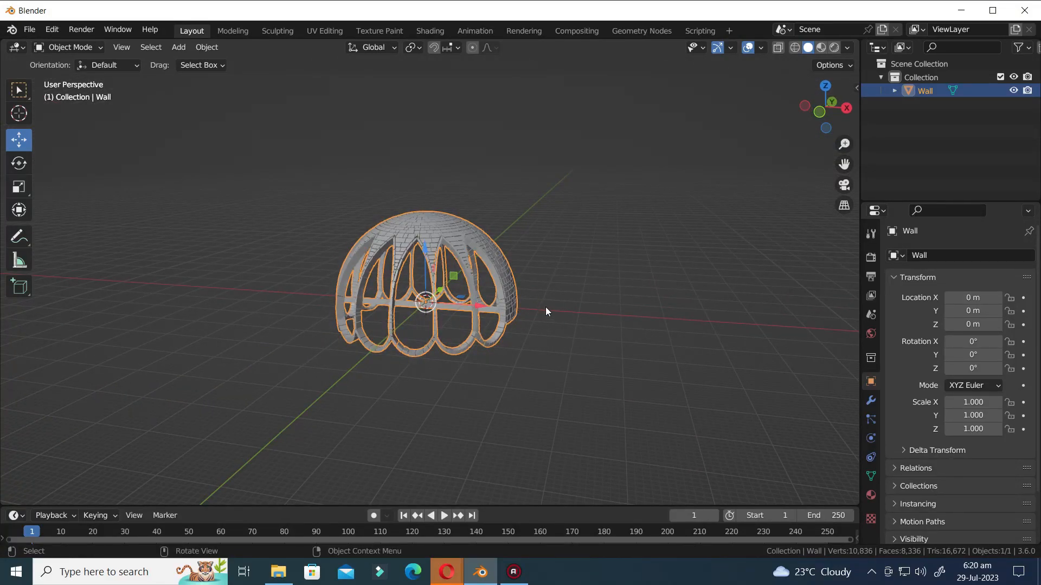
- Move the dome about 6.9 m in X, 4.3 m in Y and 8.7 m in Z, and recall the last operation's settings
key(g)
click(596, 285)
middle_drag(597, 284, 564, 308)
key(F9)
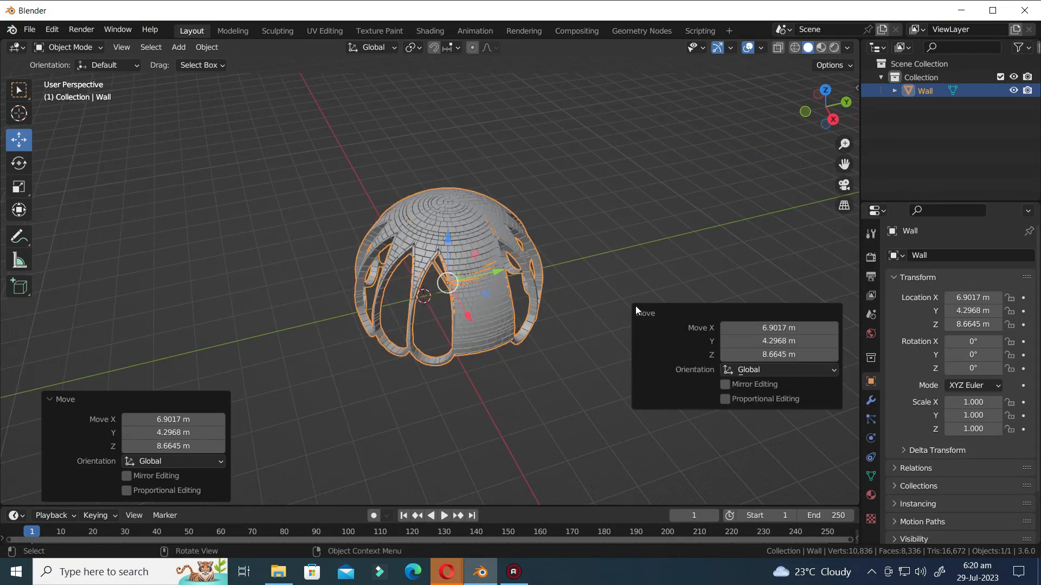
middle_drag(578, 376, 554, 269)
scroll(558, 264, up, 1)
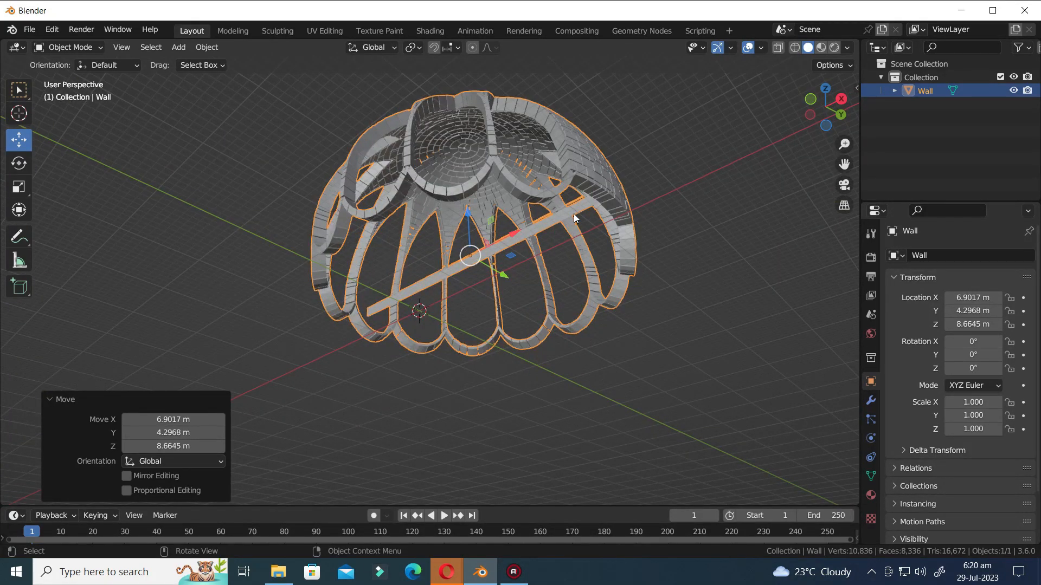
- Delete the moved dome and add a new masonry wall at the origin
key(Delete)
middle_drag(574, 216, 522, 277)
key(shift+a)
mouse_move(395, 130)
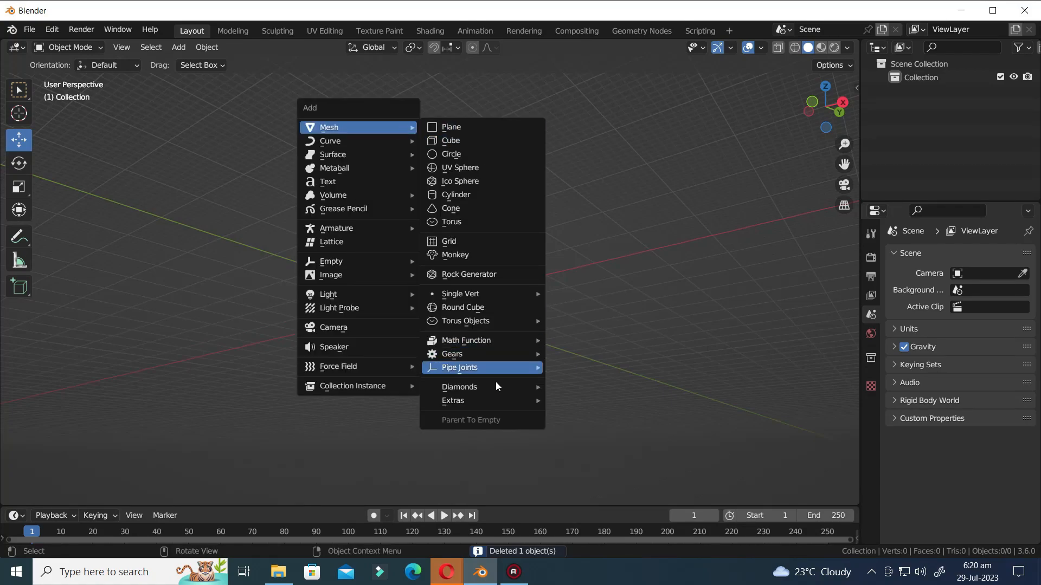
mouse_move(485, 404)
click(578, 414)
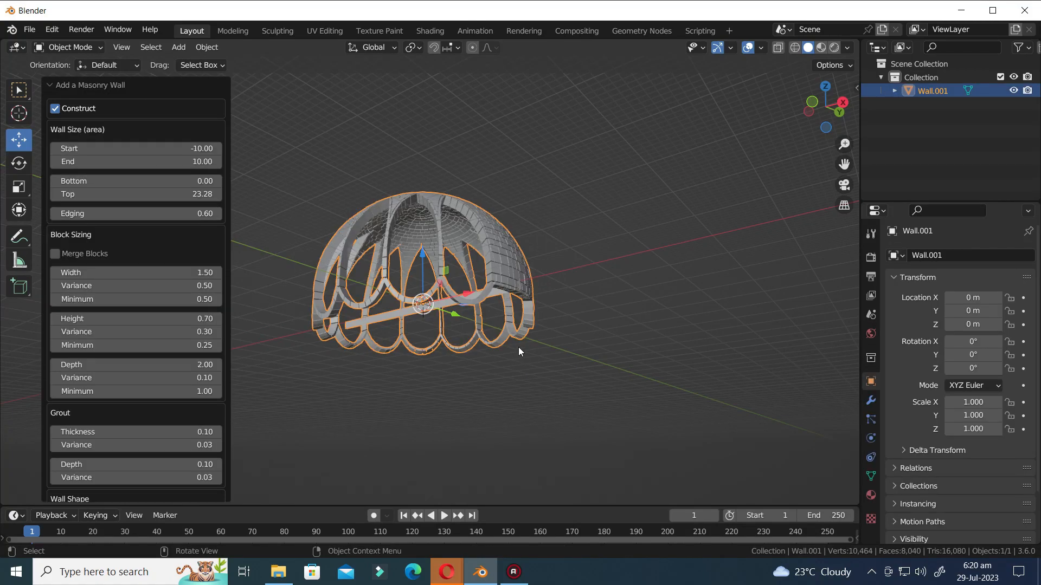
- Set the new dome's openings to width 13.09, indent 12.62 and Bottom 20.24
scroll(212, 422, down, 5)
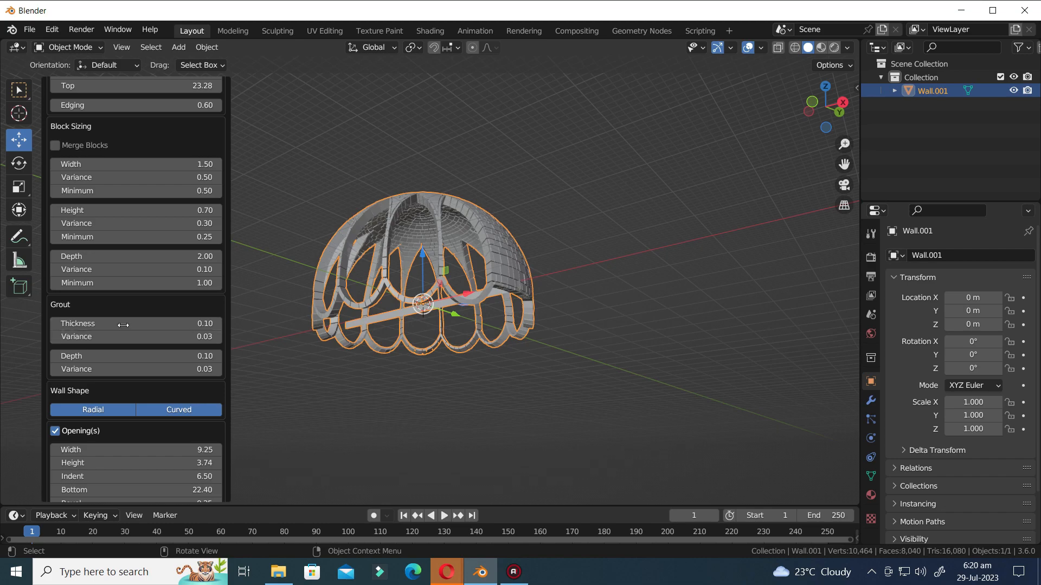
scroll(126, 347, down, 4)
drag(123, 405, 64, 405)
middle_drag(538, 338, 523, 378)
drag(108, 390, 152, 389)
mouse_move(108, 363)
mouse_down()
mouse_move(130, 363)
mouse_move(104, 364)
mouse_move(130, 363)
mouse_move(104, 363)
mouse_move(104, 390)
mouse_move(121, 389)
mouse_move(75, 390)
mouse_move(121, 364)
mouse_up()
middle_drag(412, 390, 443, 247)
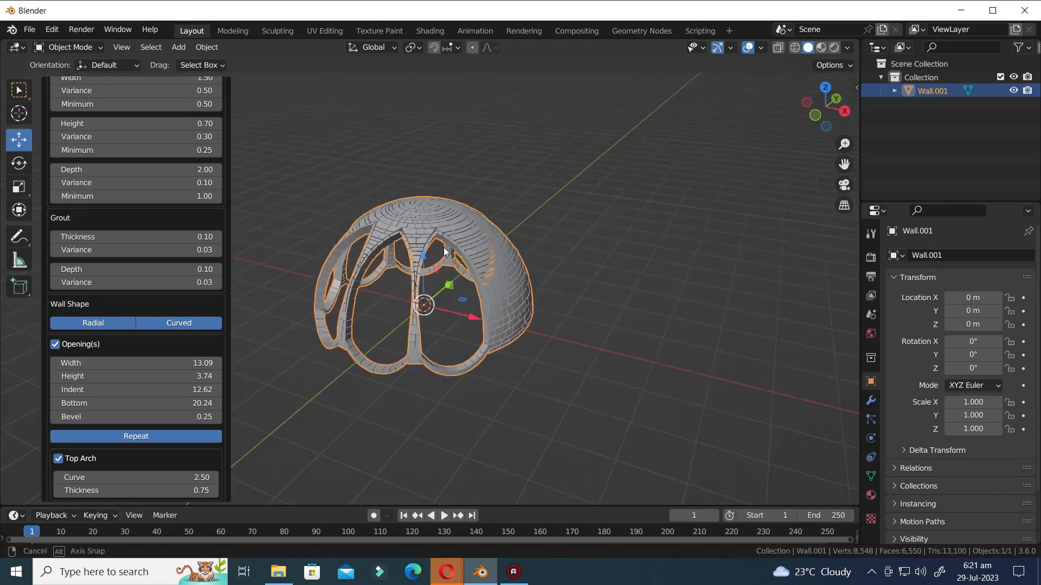
- Fine-tune the curve values of the openings' top arch and bottom arch
scroll(136, 401, down, 3)
drag(111, 413, 109, 413)
drag(112, 471, 111, 471)
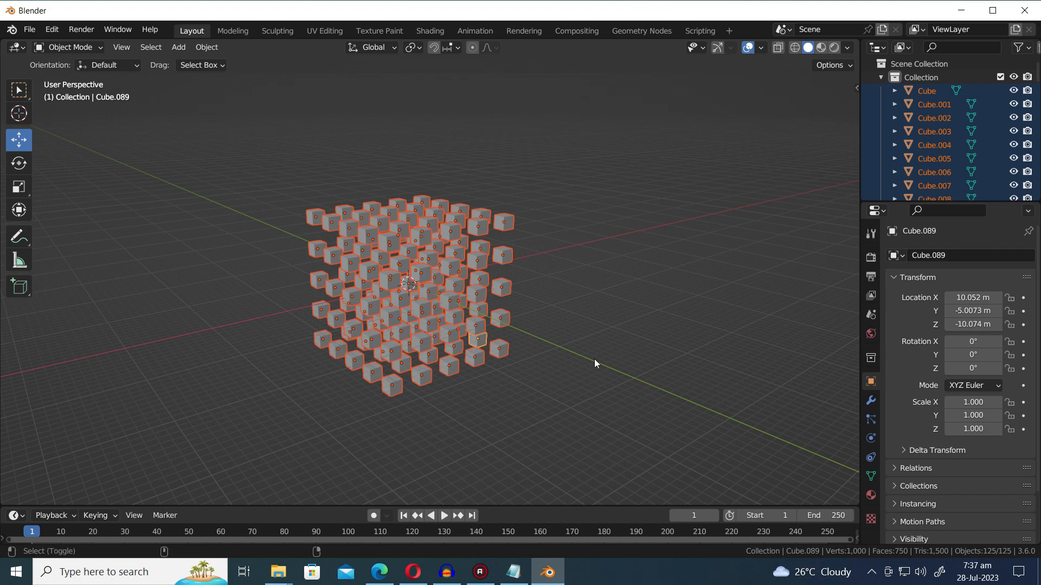
- Apply To Sphere to the selected grid of cubes to pull them into a ball shape
key(shift+alt+s)
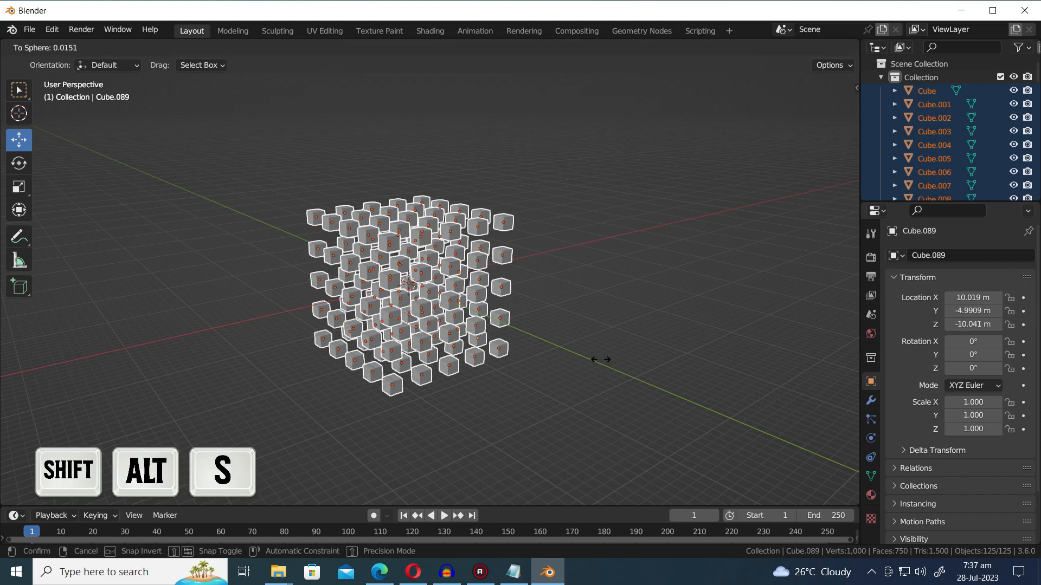
click(511, 361)
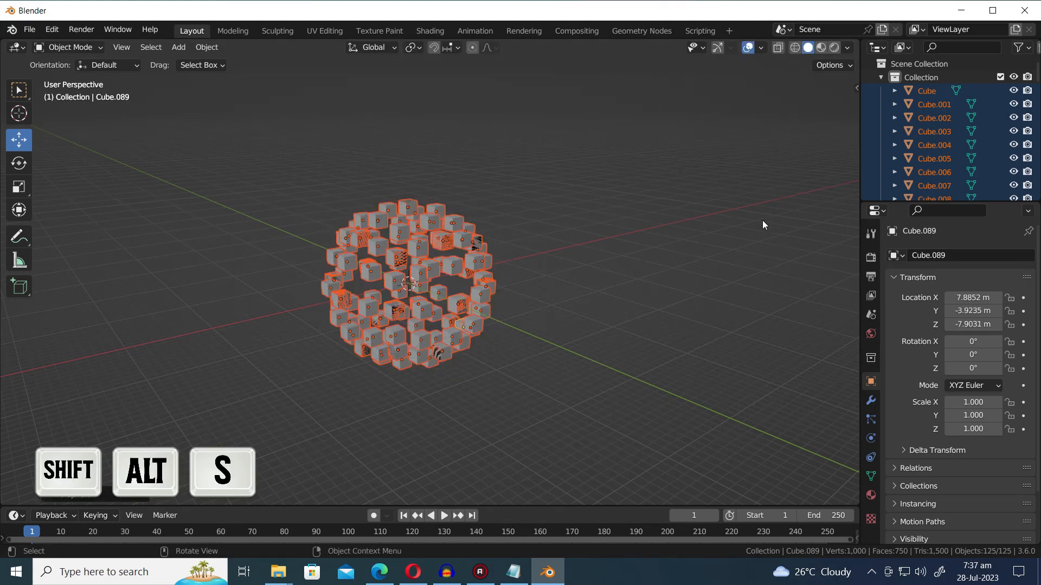
- Hide the viewport overlays and view the ball of cubes from a closer angle
click(748, 48)
middle_drag(654, 275, 574, 271)
scroll(617, 273, up, 3)
scroll(564, 279, down, 4)
scroll(567, 258, up, 3)
- Apply the Bend transform to the selected grid of cubes so that one side curves downwards
click(206, 47)
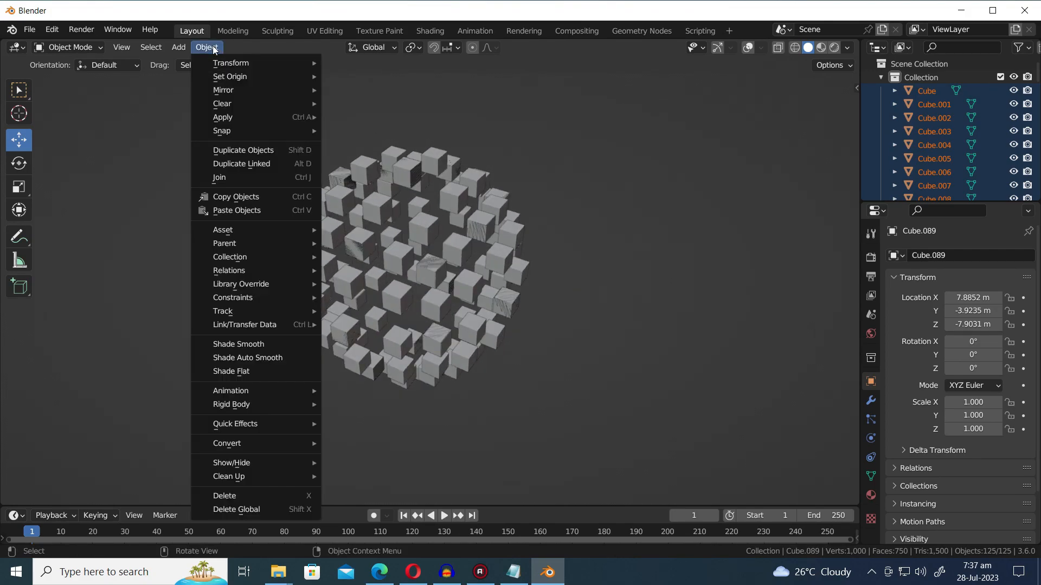
mouse_move(236, 62)
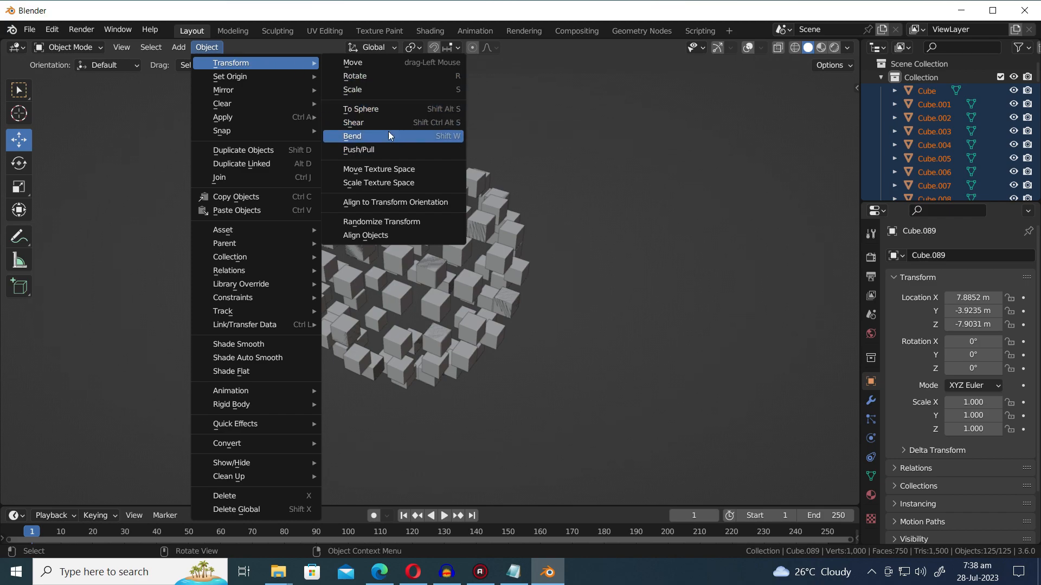
click(461, 149)
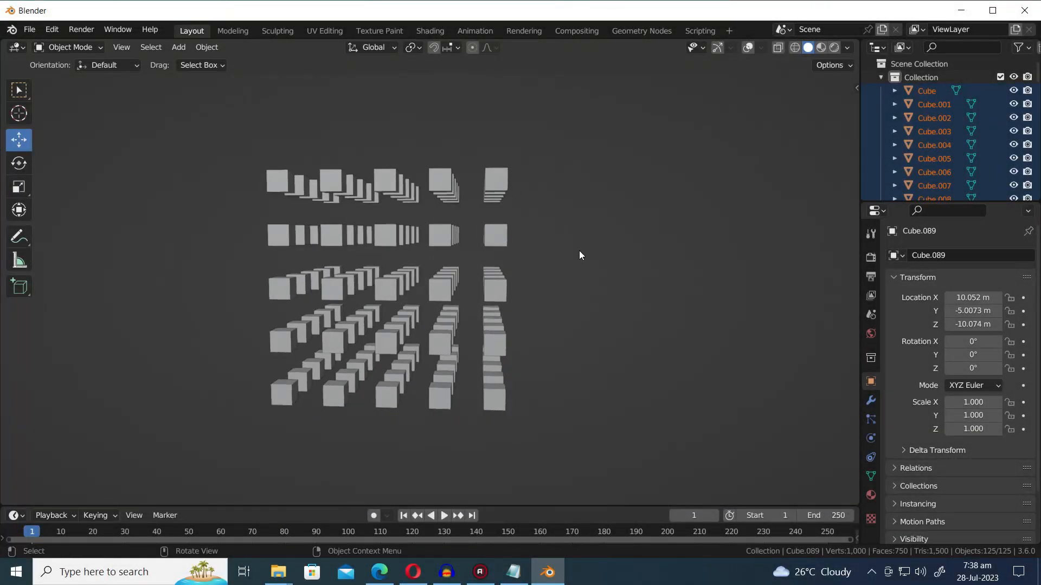
key(shift+w)
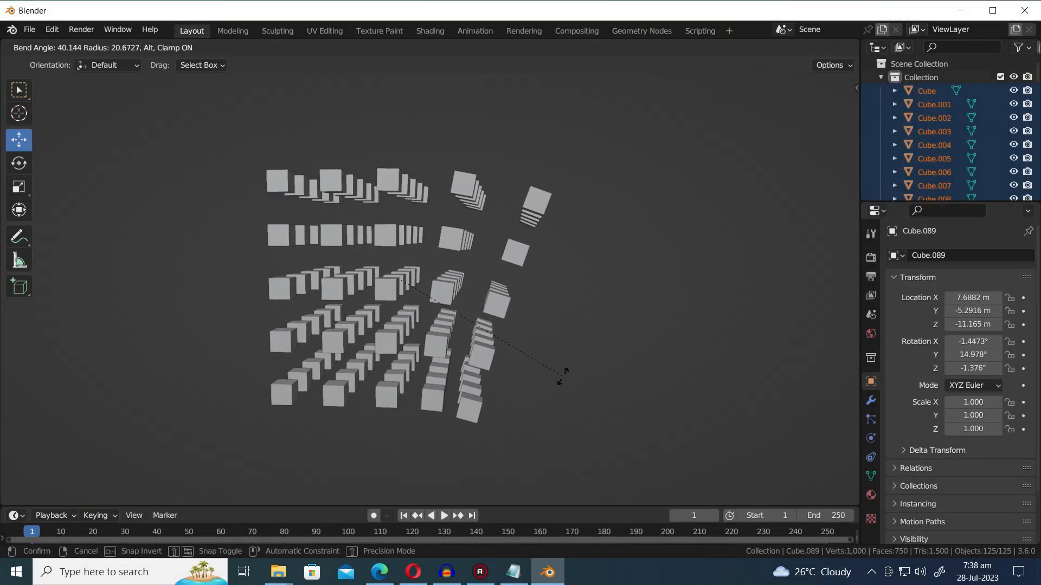
click(560, 371)
- Bend the grid of cubes several more times from different viewing angles
middle_drag(321, 300, 517, 255)
key(shift+w)
click(387, 311)
key(shift+w)
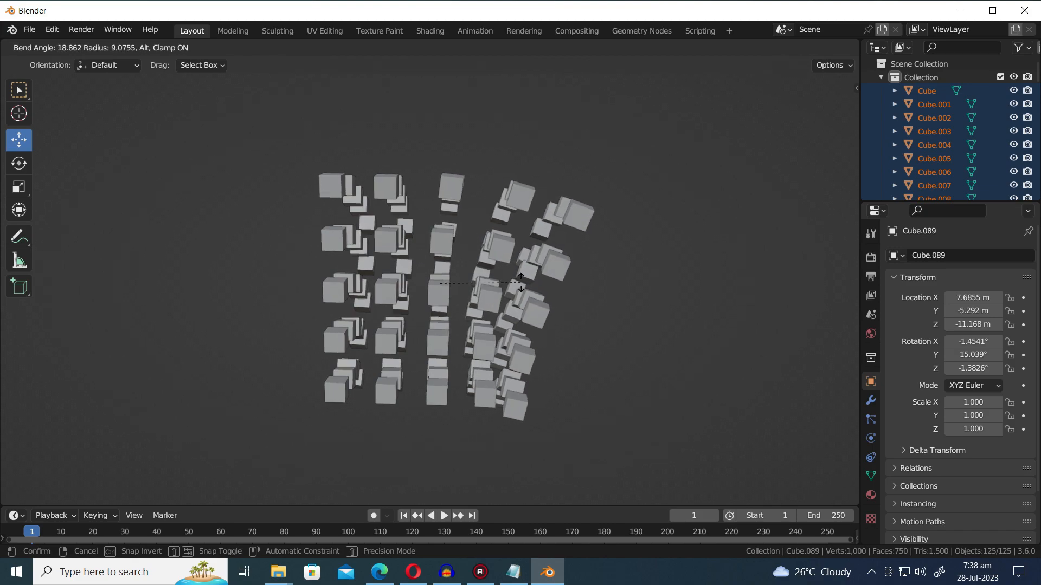
click(521, 288)
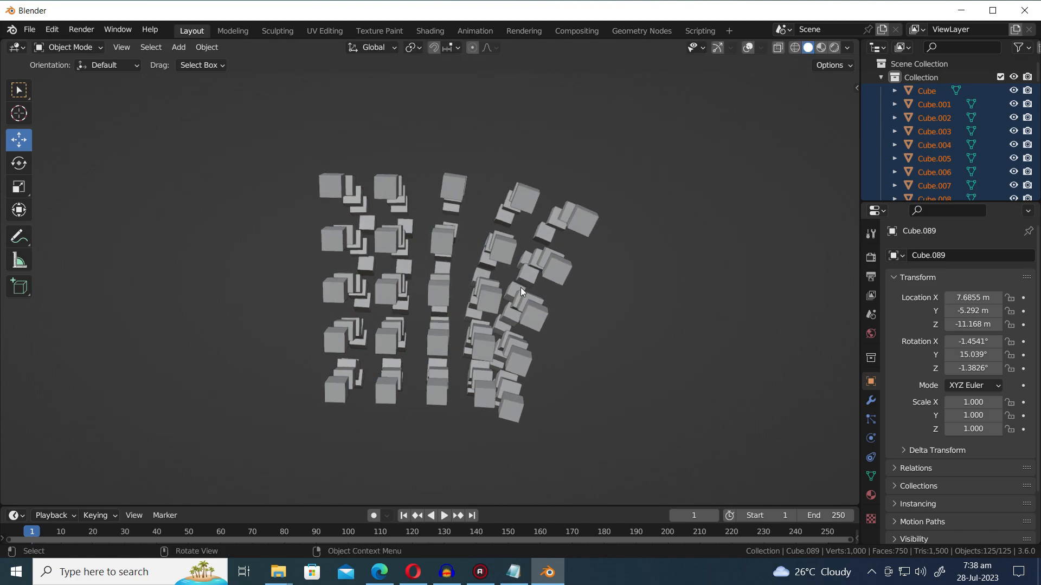
click(378, 282)
middle_drag(378, 281, 426, 233)
scroll(553, 291, down, 4)
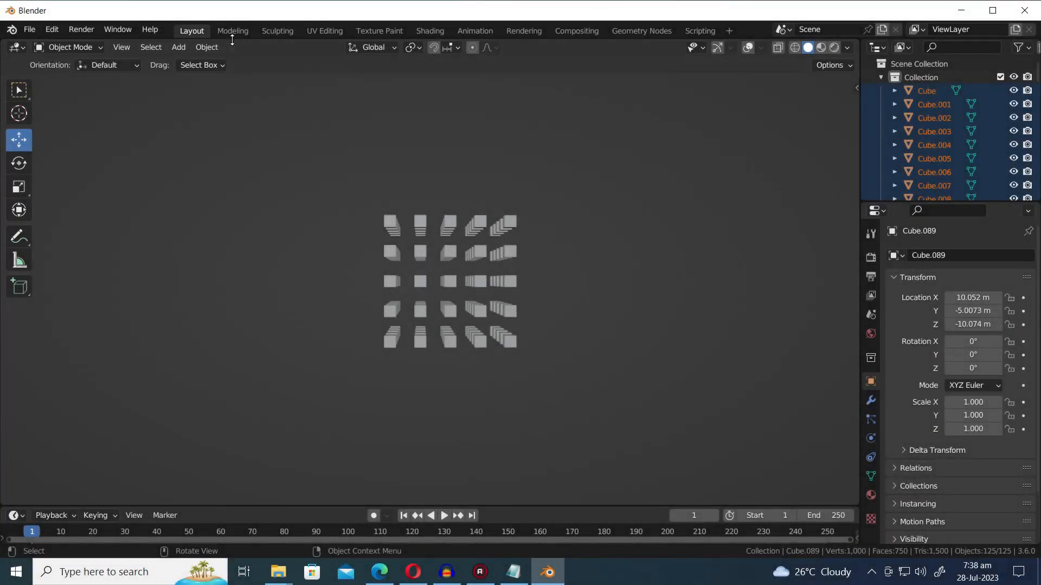
- Apply the Push/Pull transform to the selected grid of cubes to gather them around the centre
click(207, 47)
mouse_move(253, 63)
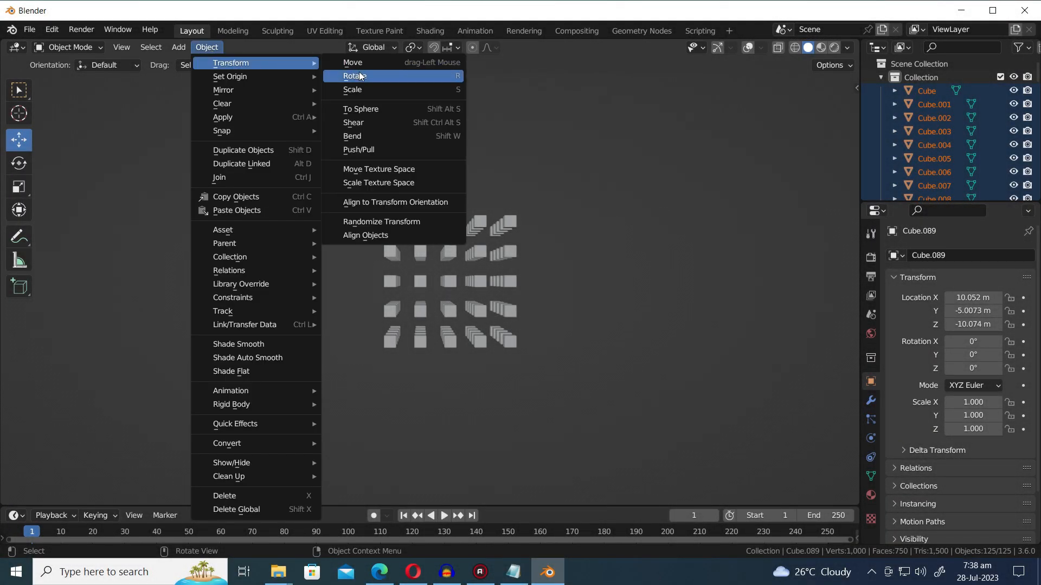
click(382, 150)
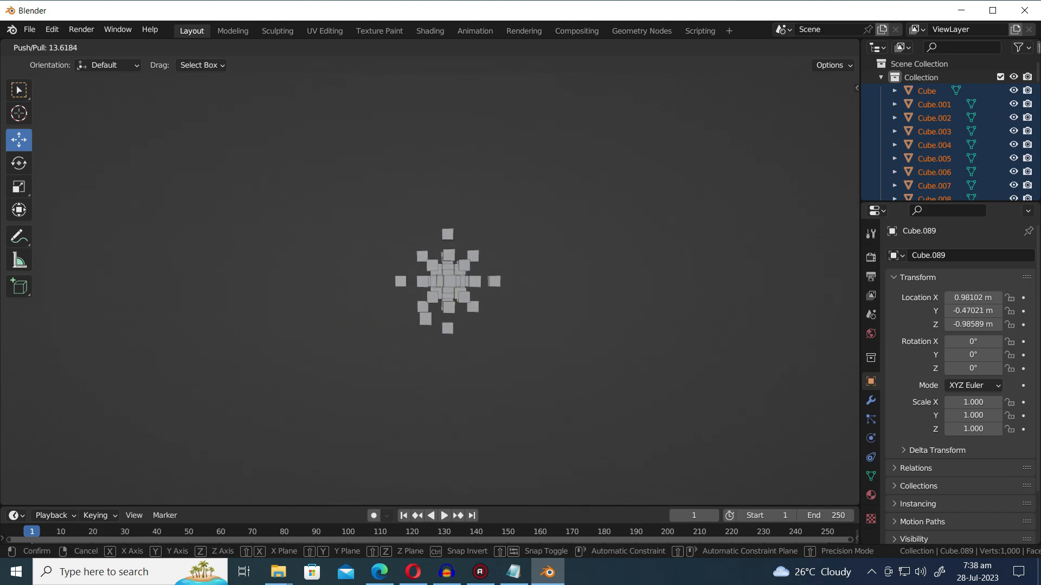
click(674, 284)
scroll(674, 284, down, 6)
middle_drag(666, 304, 487, 396)
- Adjust the distance in the Push/Pull operation settings to spread and contract the cubes
click(86, 491)
drag(173, 461, 595, 461)
scroll(560, 366, up, 3)
middle_drag(560, 365, 645, 342)
drag(184, 460, 55, 460)
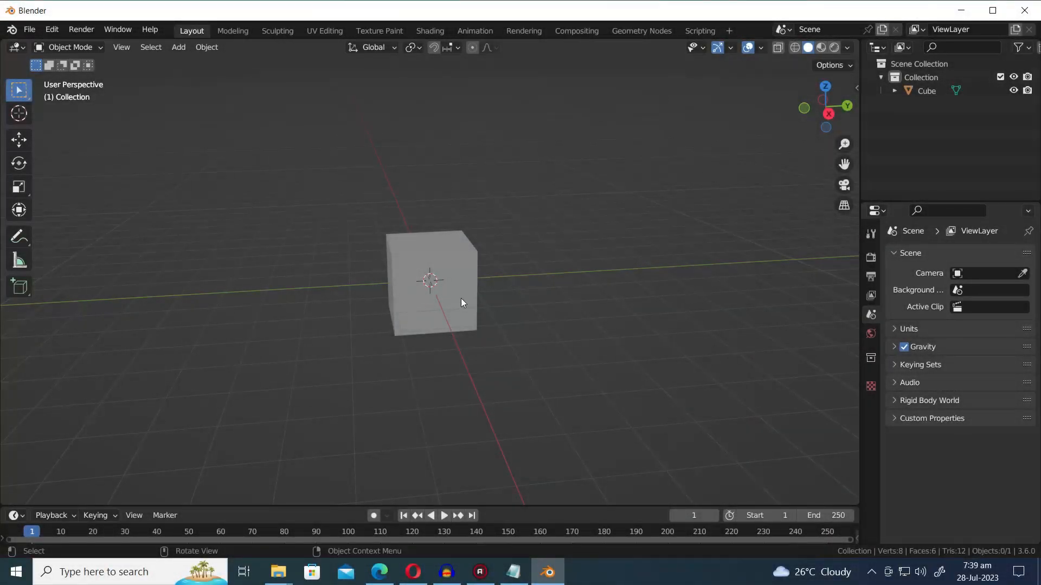
- Select the cube, enter Edit Mode and subdivide its mesh three times
click(461, 302)
key(Tab)
right_click(532, 172)
click(533, 173)
right_click(563, 147)
click(562, 147)
right_click(561, 147)
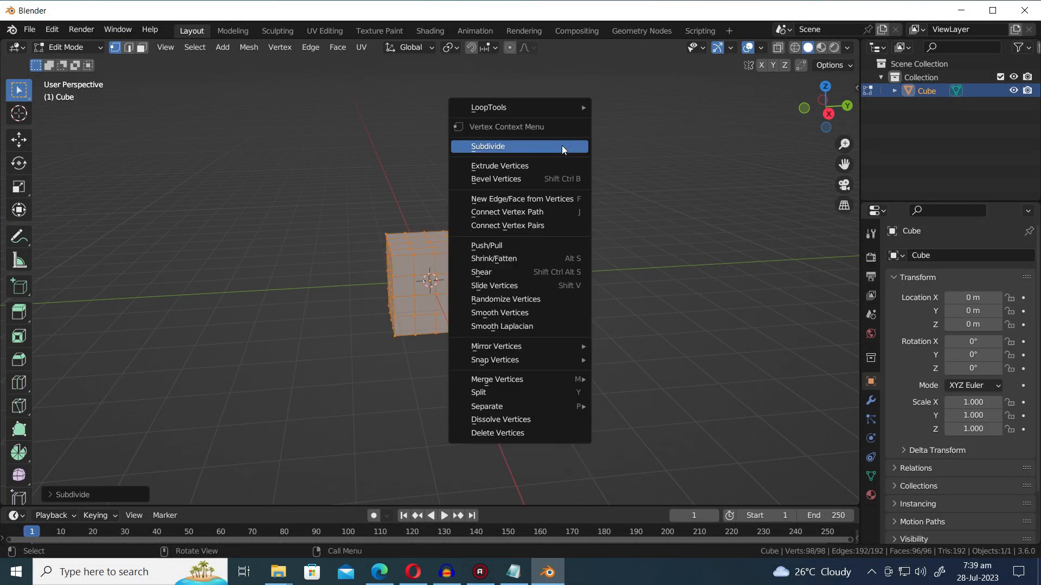
click(561, 146)
- Apply To Sphere to the subdivided cube's mesh to round it into a ball
middle_drag(562, 146, 574, 298)
key(shift+alt+s)
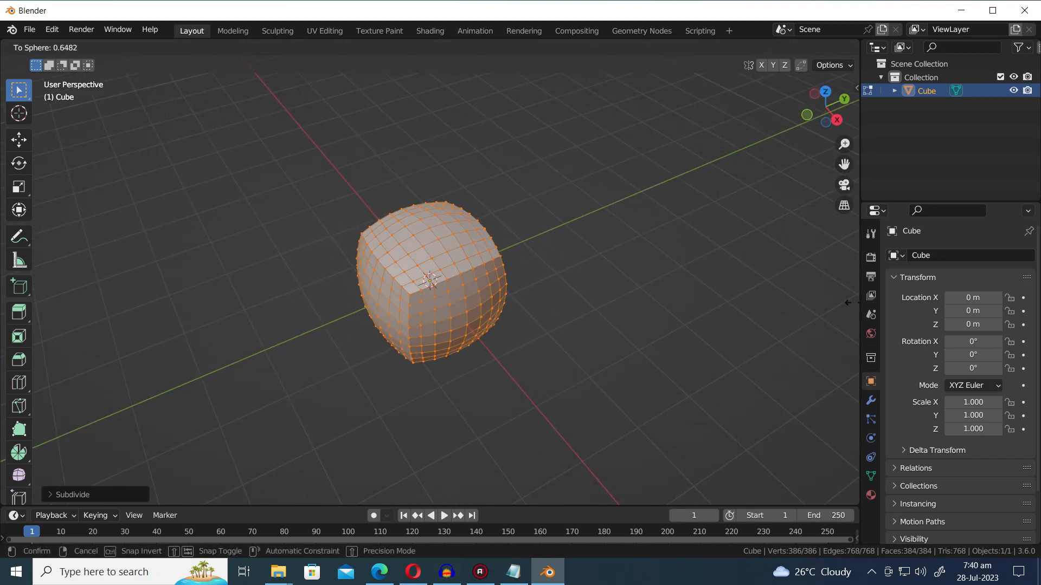
click(586, 346)
middle_drag(699, 398, 591, 340)
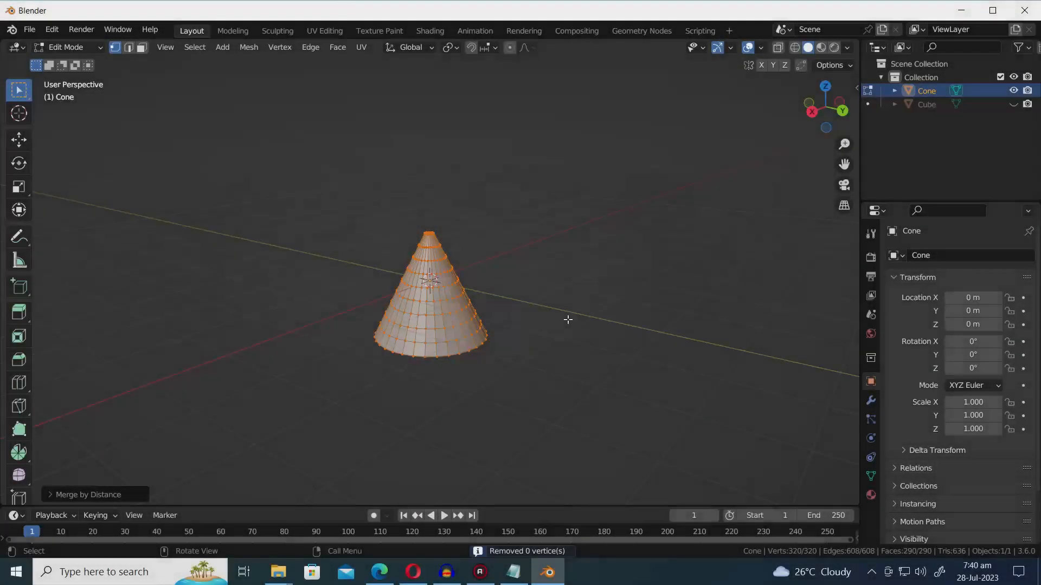
- Apply To Sphere to the cone's mesh with a factor of 1
key(shift+alt+s)
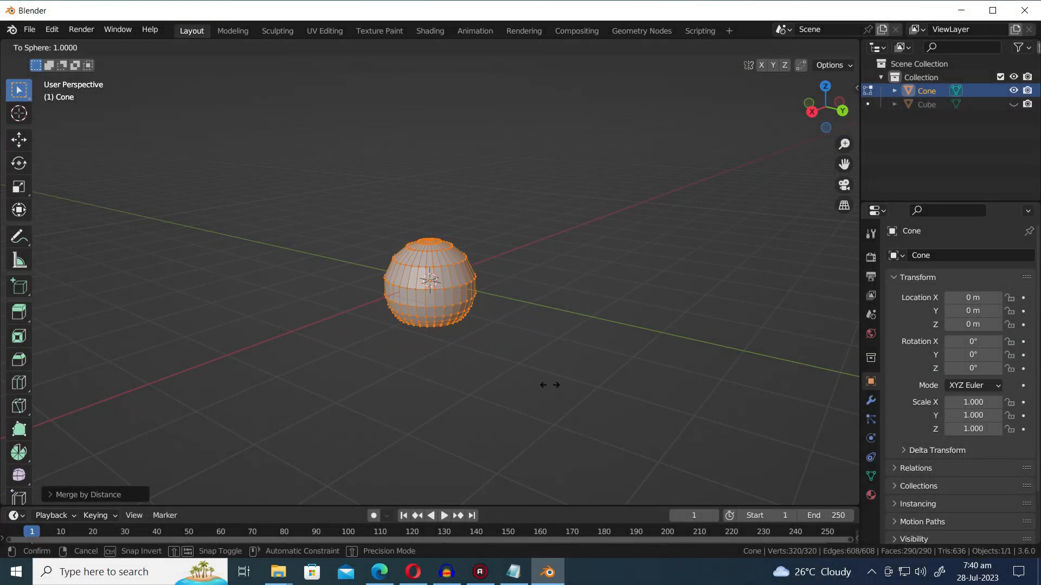
click(553, 383)
middle_drag(575, 385, 495, 439)
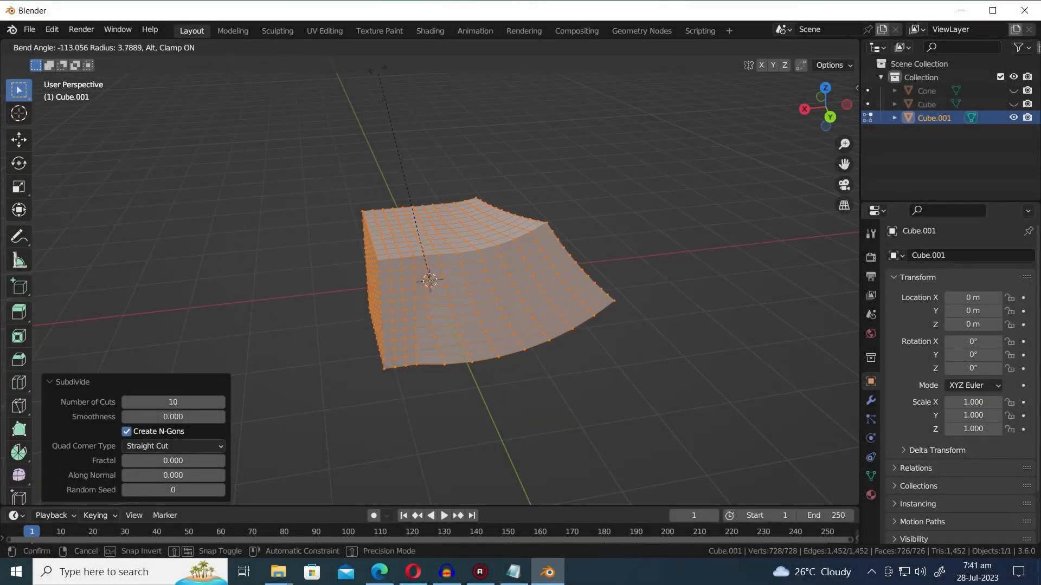
- Bend the cube mesh subdivided with 10 cuts three times from different viewing angles
click(520, 363)
middle_drag(521, 363, 477, 330)
key(shift+w)
click(365, 293)
middle_drag(365, 293, 400, 303)
key(shift+w)
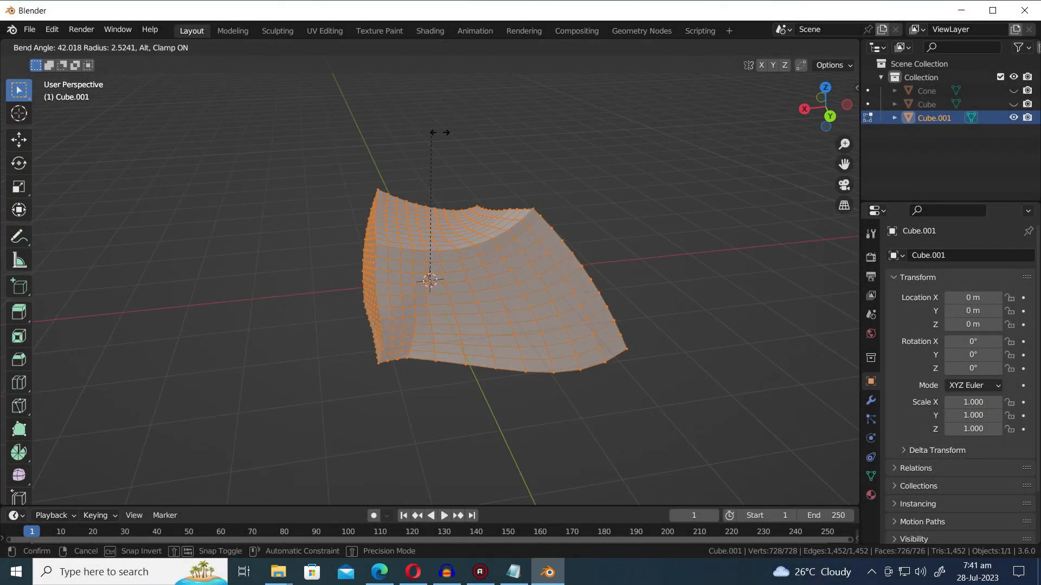
click(597, 240)
- Add two further bends to the already deformed cube mesh from a new side
middle_drag(596, 240, 507, 179)
key(shift+w)
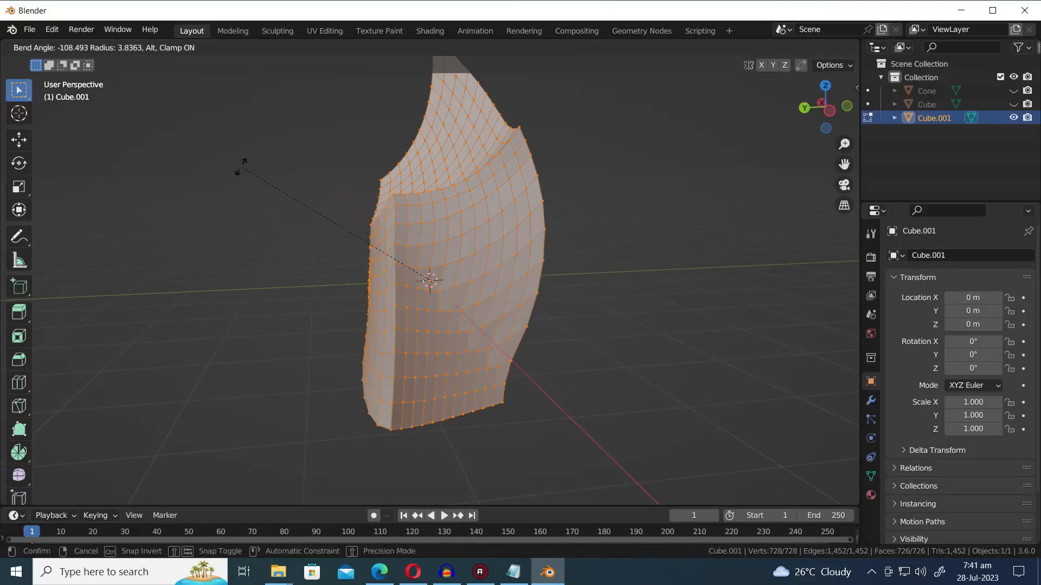
click(239, 164)
middle_drag(239, 164, 187, 172)
key(shift+w)
click(356, 213)
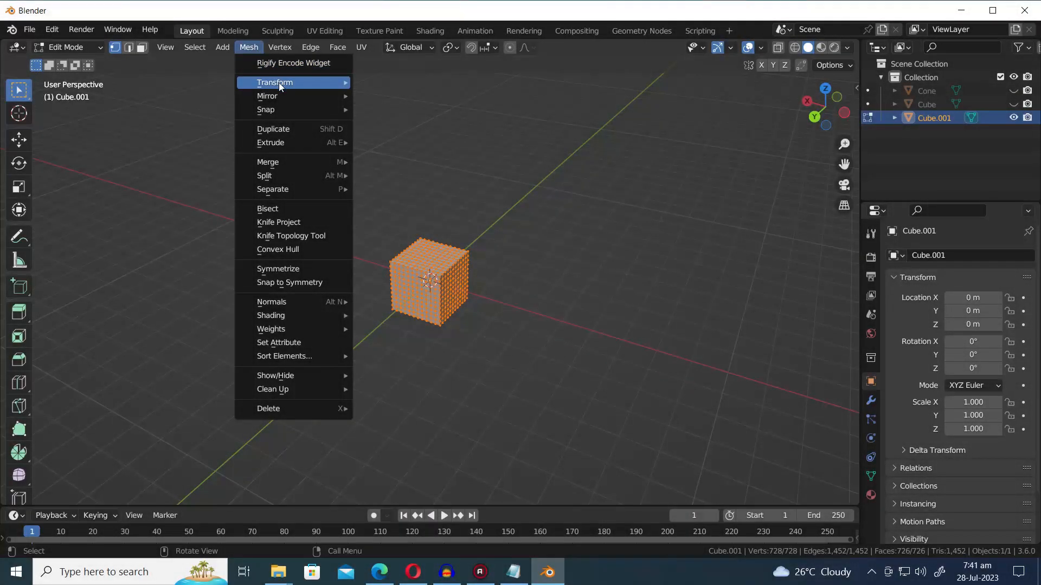
- Apply Push/Pull to the subdivided cube's mesh to pinch it into a star shape, then leave Edit Mode
mouse_move(278, 82)
click(442, 169)
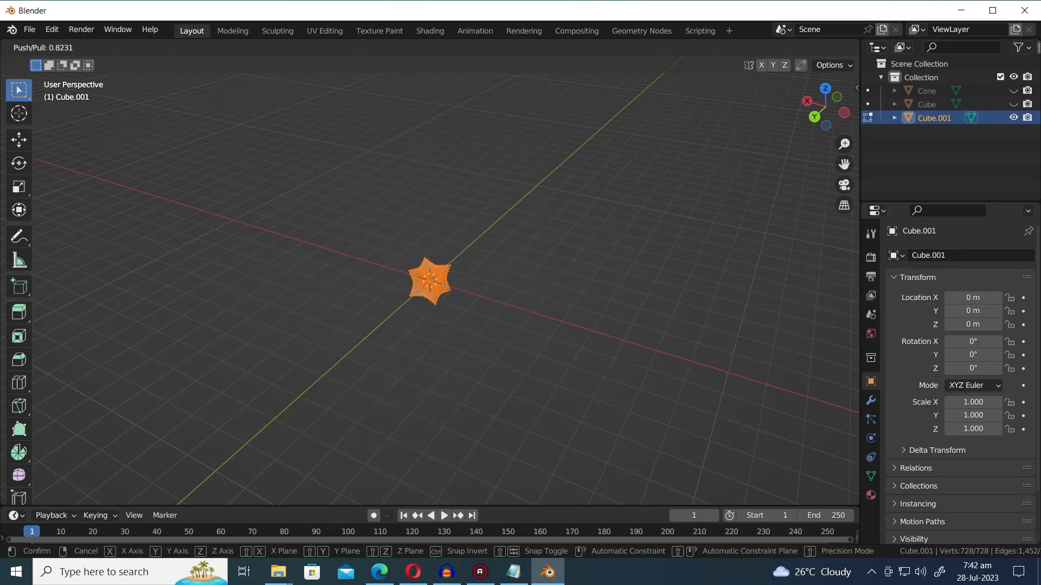
click(473, 109)
middle_drag(591, 285, 641, 235)
key(Tab)
click(564, 294)
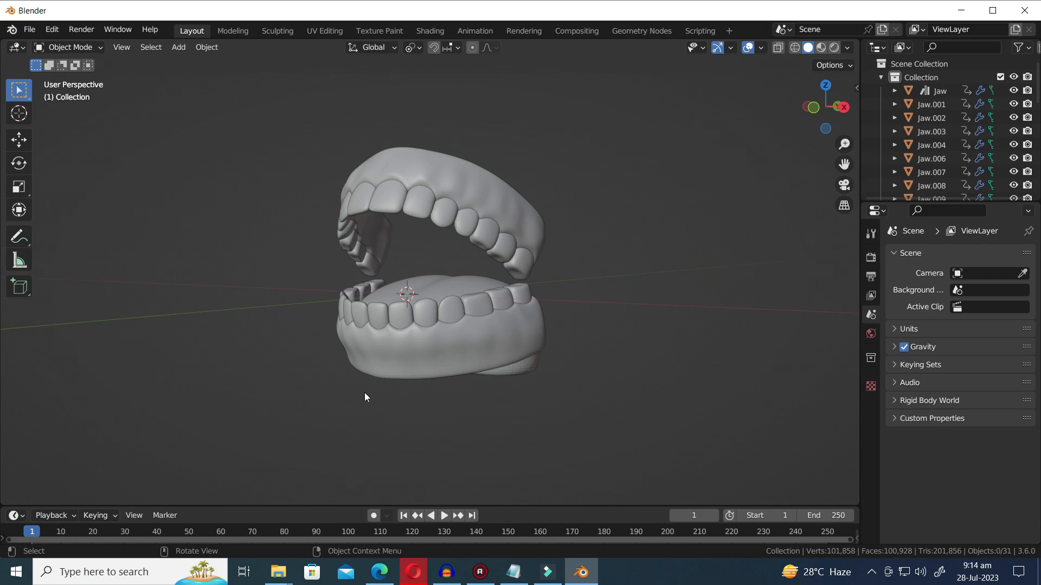
- Select a lower side tooth of the jaw model, enter its Edit Mode and return to Object Mode
middle_drag(365, 397, 324, 403)
middle_drag(420, 388, 459, 404)
click(456, 321)
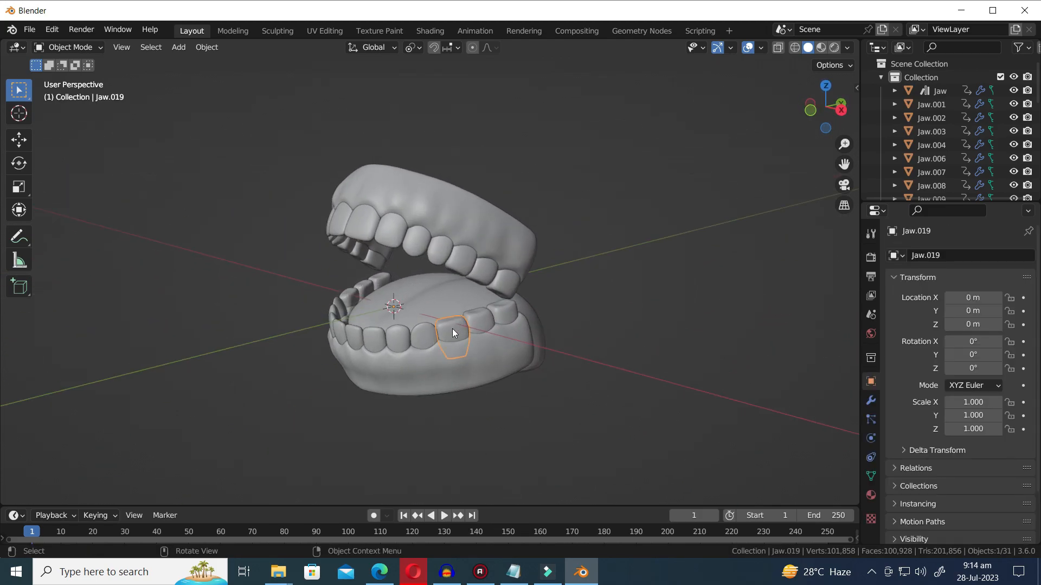
scroll(525, 366, up, 3)
key(Tab)
middle_drag(529, 368, 568, 400)
key(Tab)
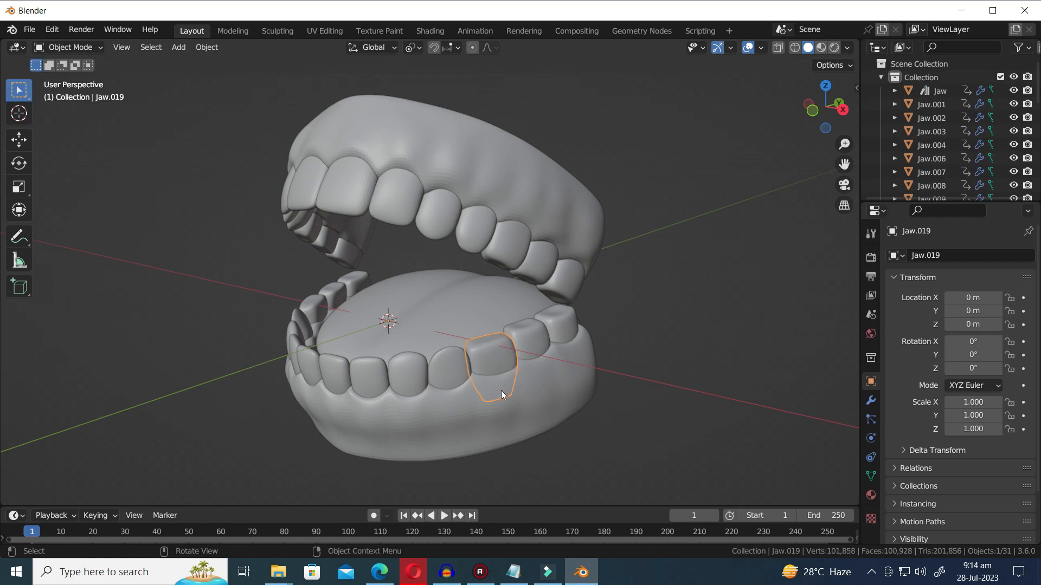
- Select the neighbouring lower tooth farther back and switch it into and out of Edit Mode
click(529, 342)
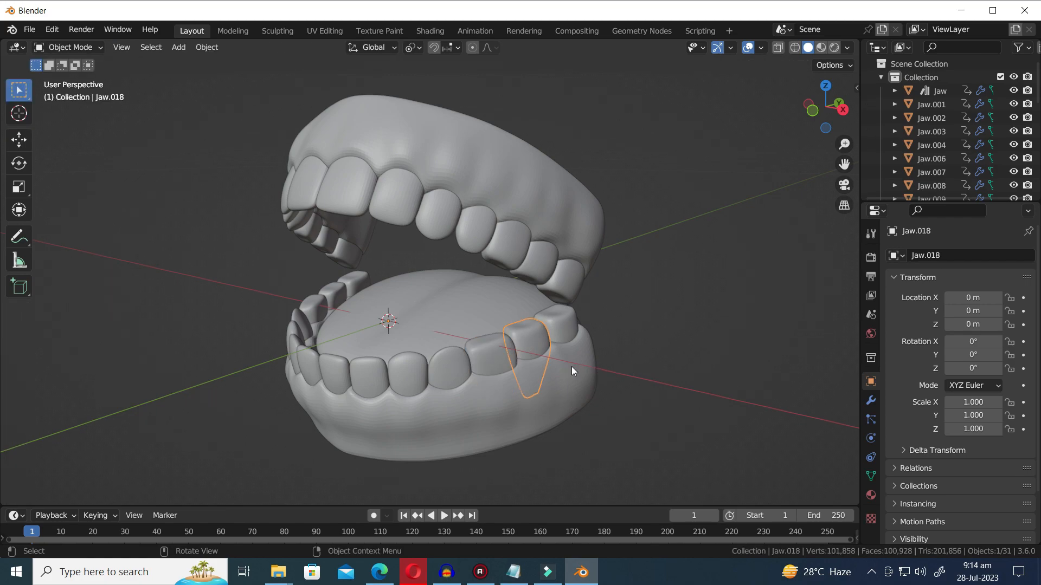
key(Tab)
key(Tab)
- Select the tongue and open its mesh in Edit Mode
click(431, 282)
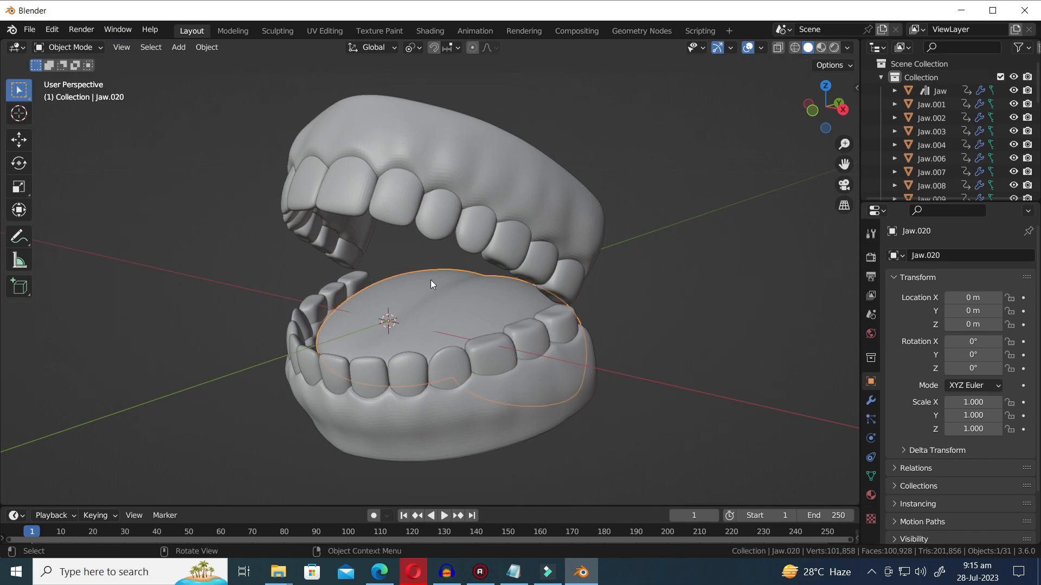
key(Tab)
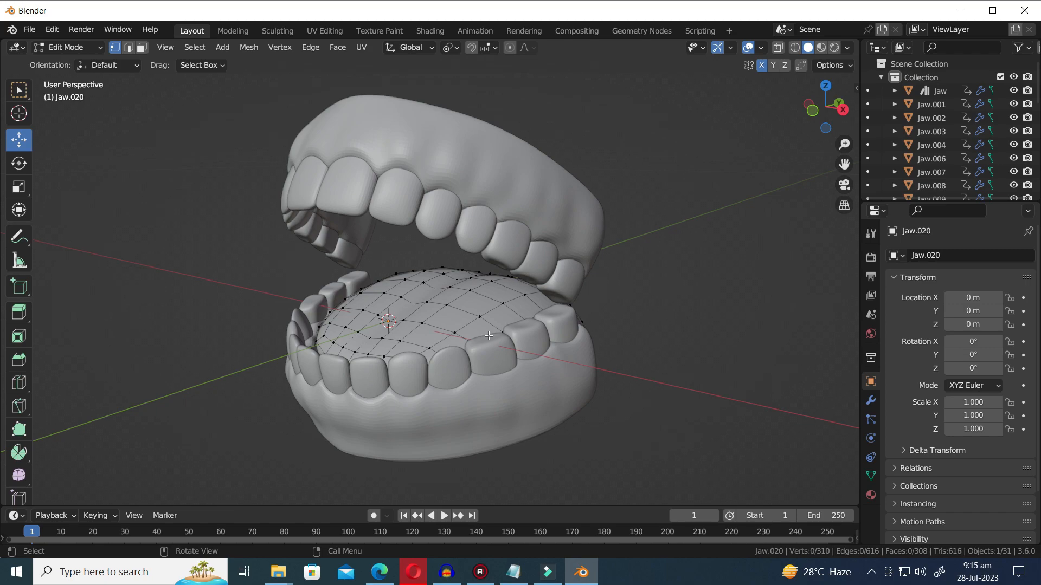
key(Tab)
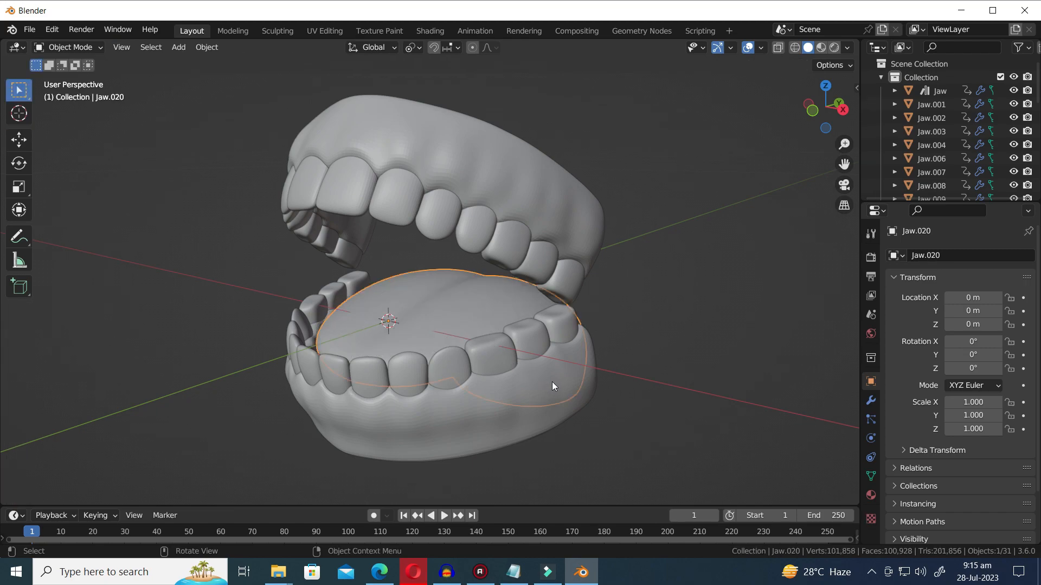
key(Tab)
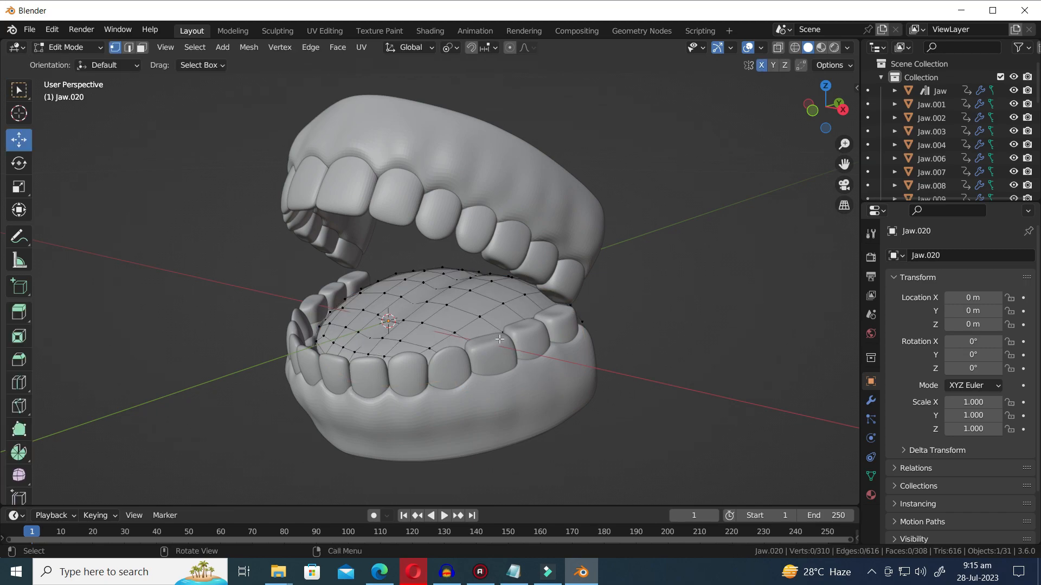
scroll(549, 375, up, 2)
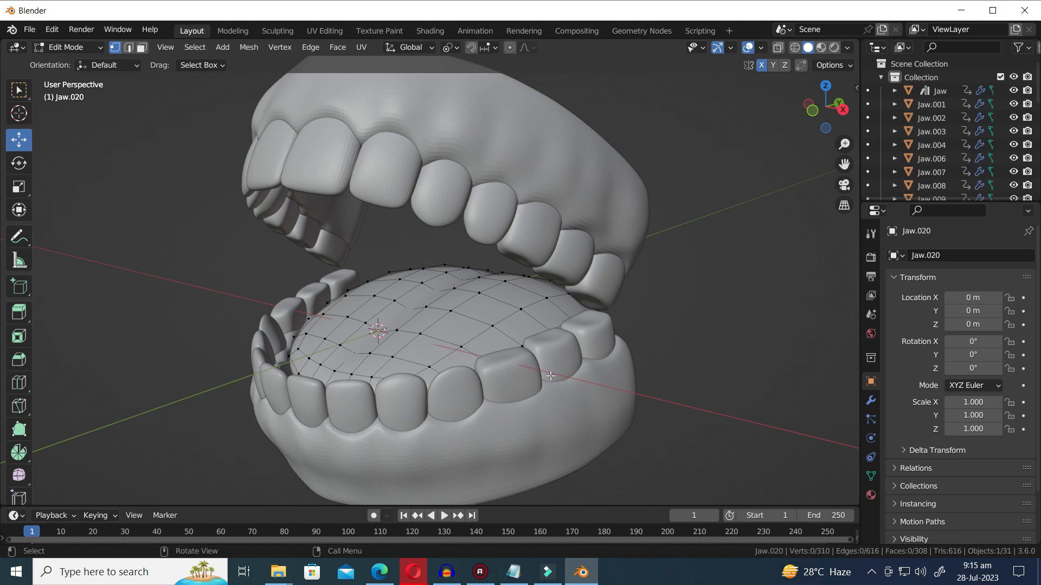
middle_drag(562, 385, 548, 381)
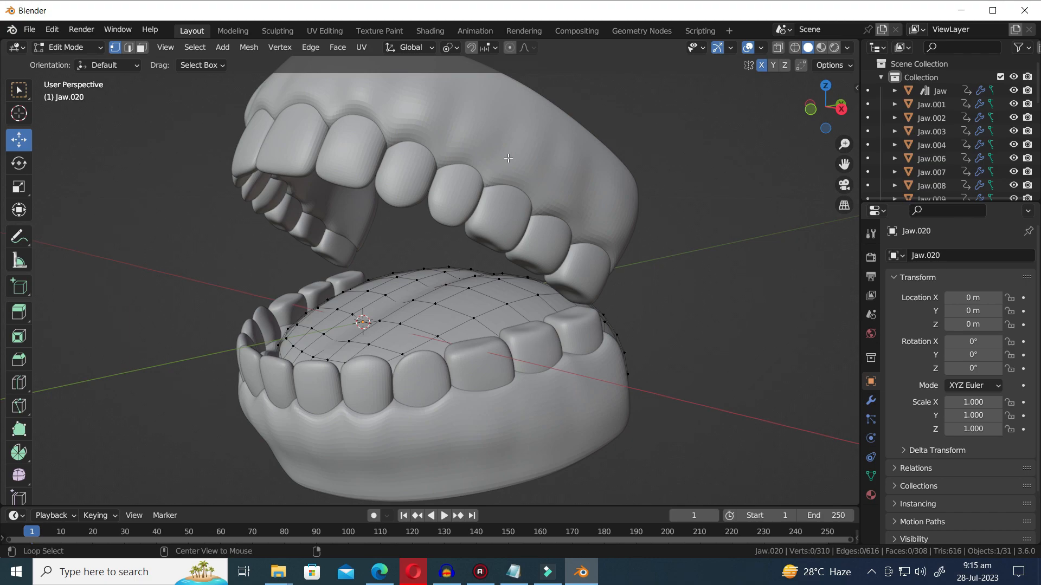
- Transfer Edit Mode directly from the tongue to the upper gum and move one of the gum's side vertices
key(alt+q)
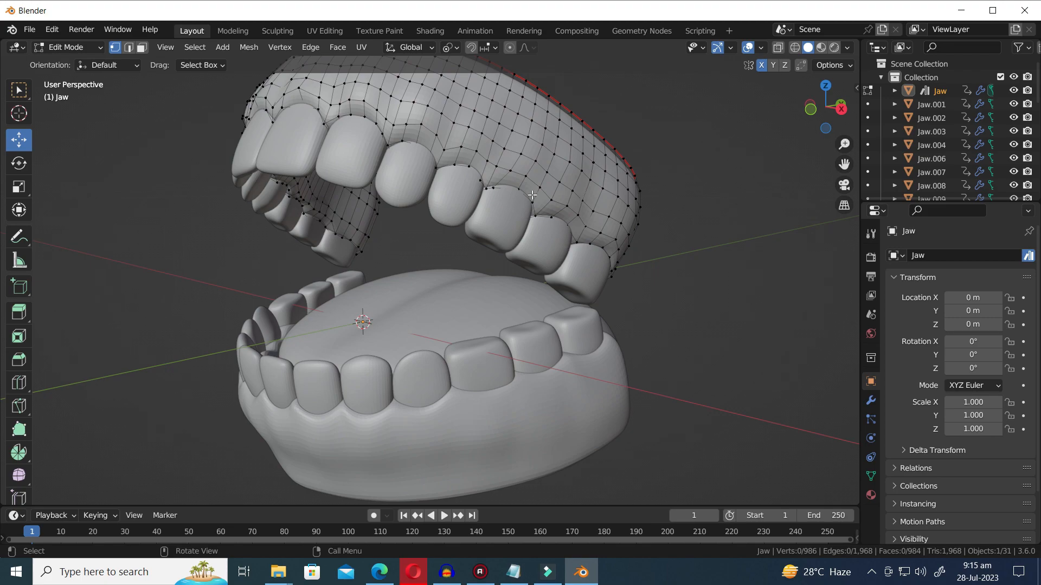
scroll(531, 193, down, 2)
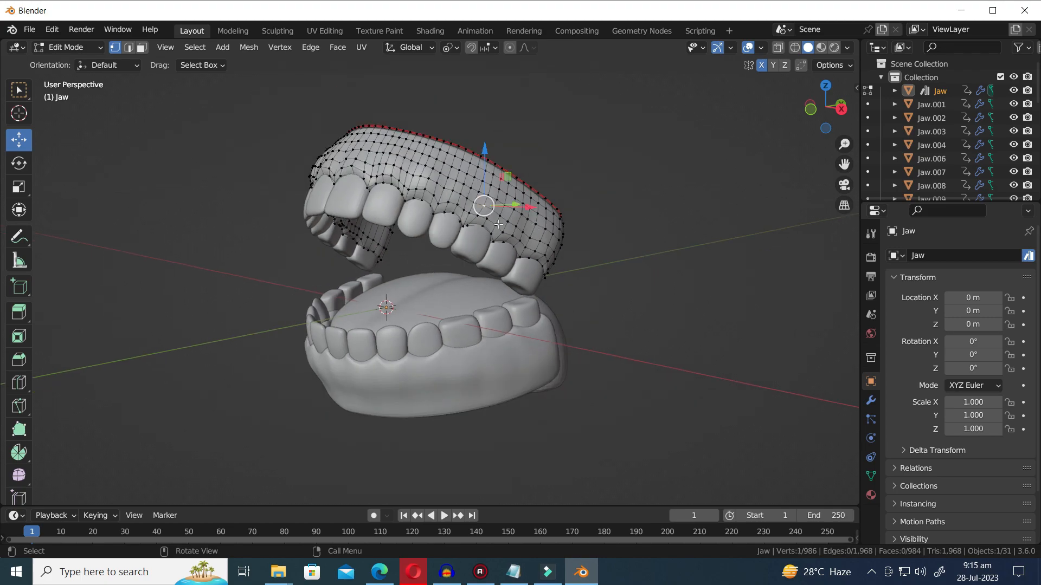
scroll(490, 218, up, 2)
key(g)
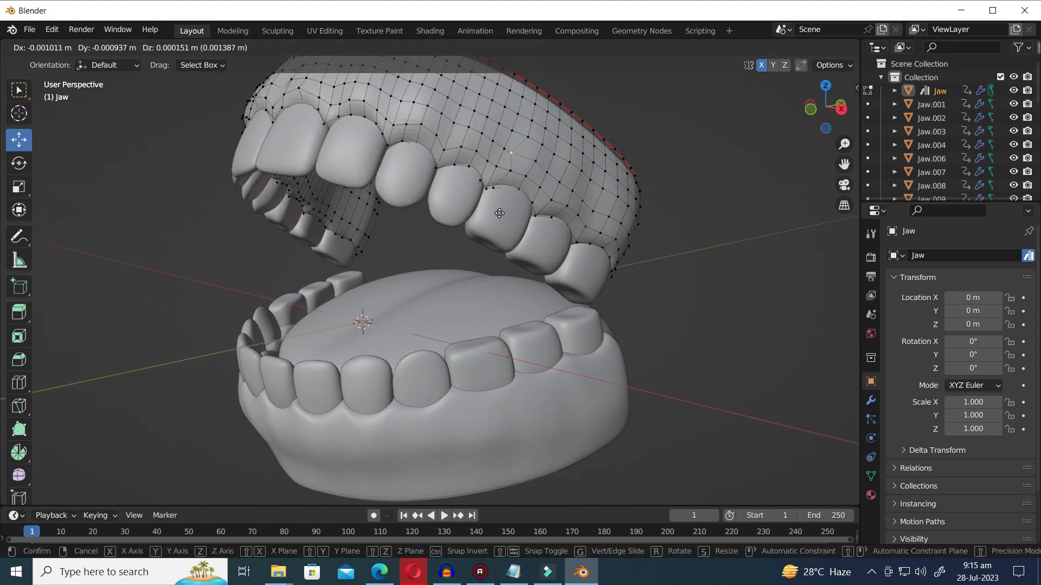
click(530, 198)
key(g)
click(535, 198)
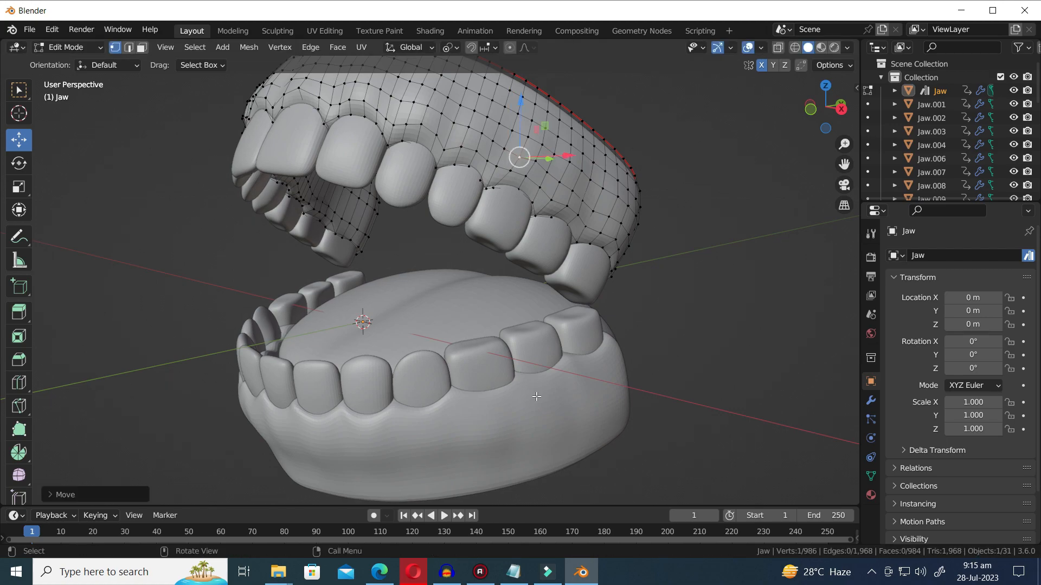
- Transfer Edit Mode directly from the upper gum to parts of the lower jaw
key(alt+q)
scroll(534, 411, down, 2)
middle_drag(433, 340, 428, 375)
key(alt+q)
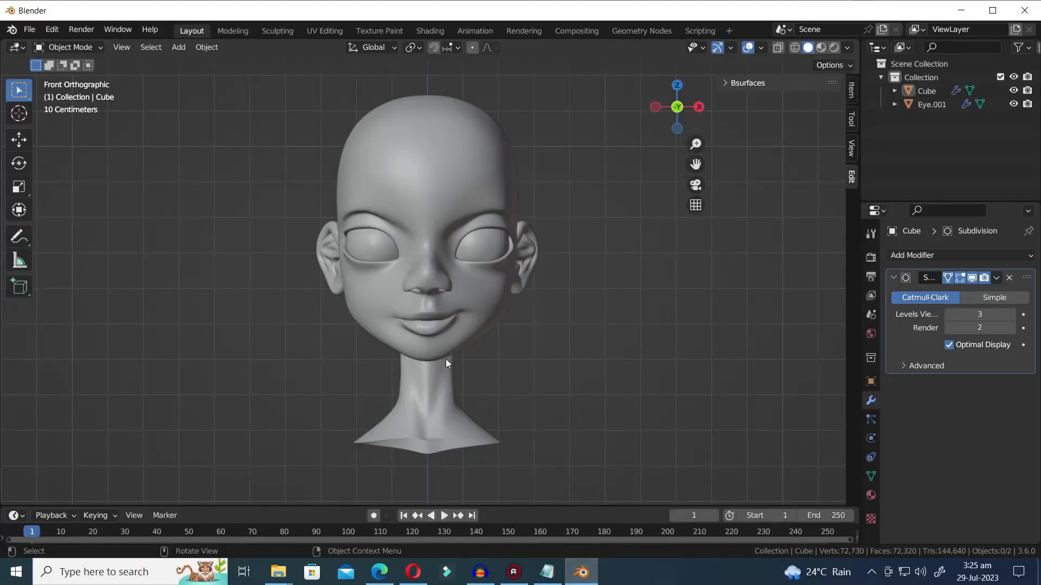
- Enable X-ray on the head in Edit Mode and delete all vertices of its negative X half
click(453, 310)
key(Tab)
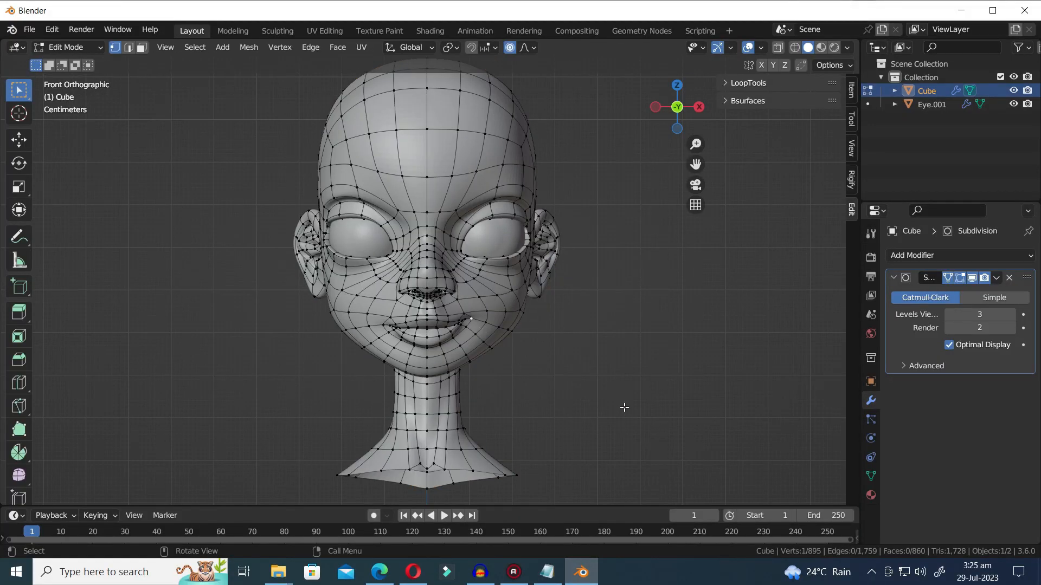
click(778, 47)
scroll(356, 170, down, 2)
drag(315, 88, 425, 444)
key(x)
click(383, 384)
- Delete the leftover vertices that extend past the centre line at the nose
scroll(432, 346, up, 8)
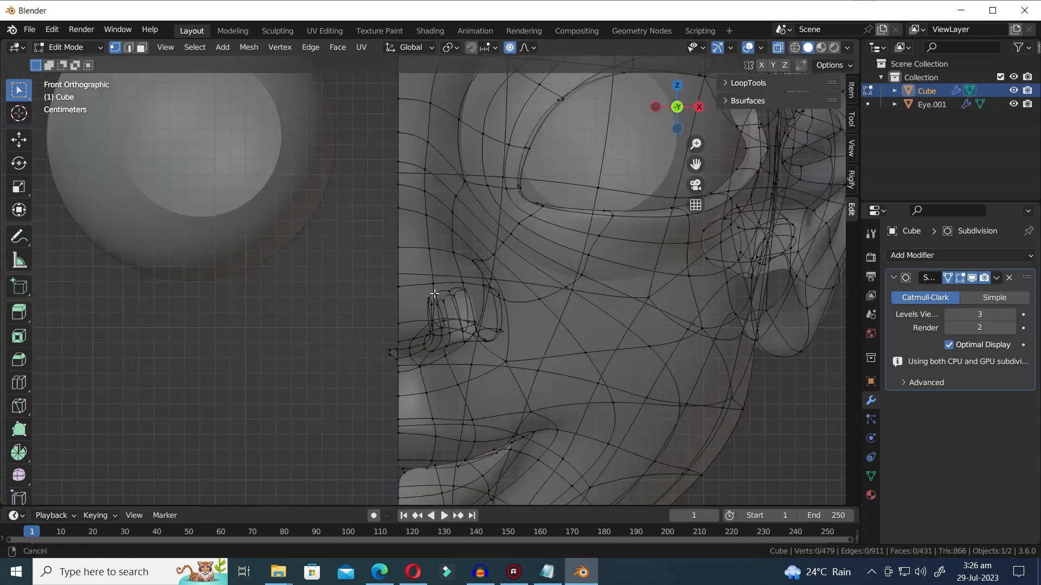
scroll(432, 345, up, 2)
drag(306, 360, 336, 418)
key(x)
click(309, 386)
scroll(346, 370, down, 10)
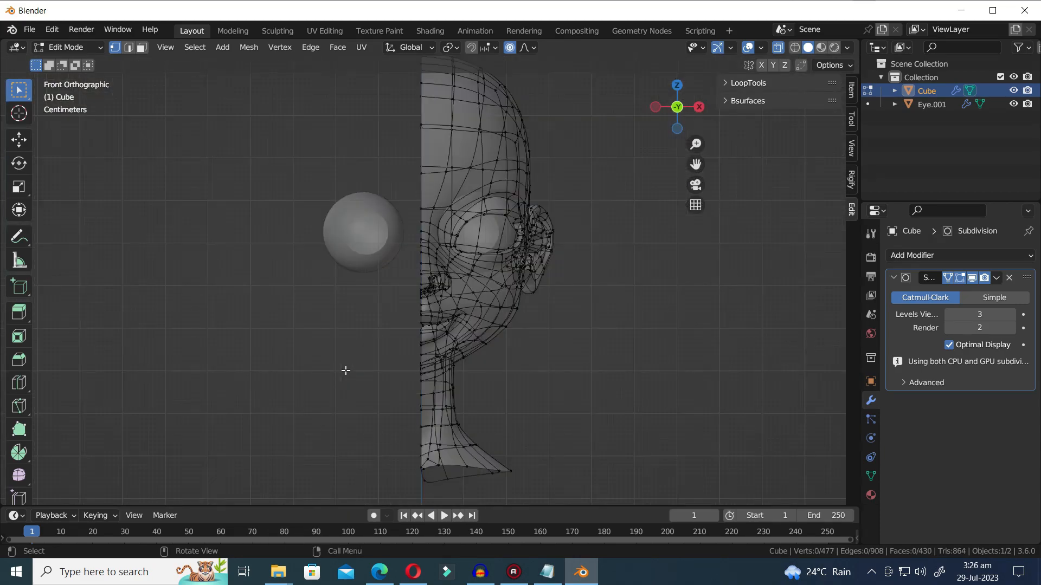
- Return to Object Mode and add a Mirror modifier to the remaining half of the head
key(Tab)
scroll(509, 365, down, 3)
click(471, 205)
click(939, 255)
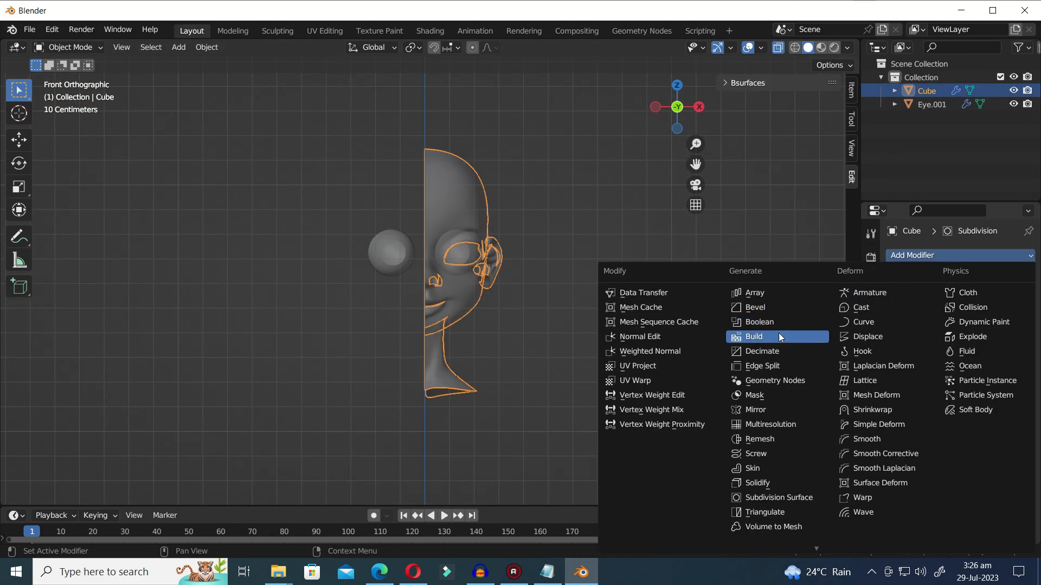
click(754, 395)
key(ctrl+z)
click(922, 257)
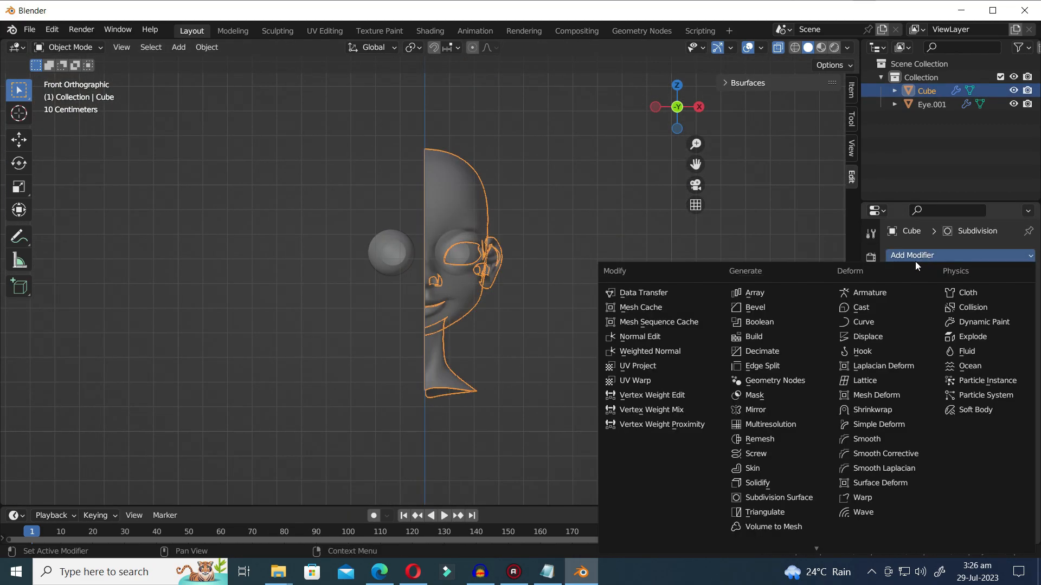
click(778, 410)
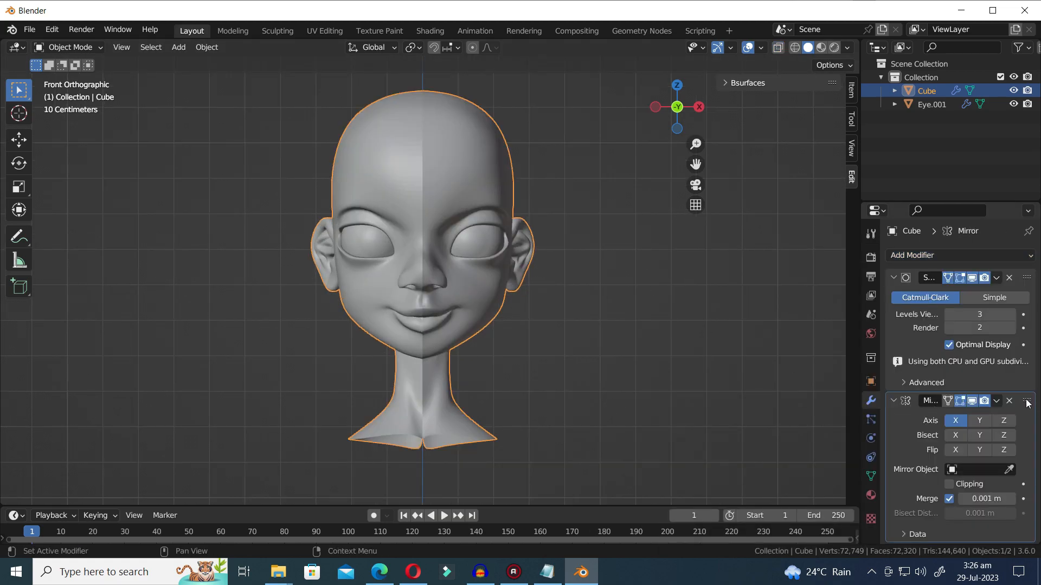
- Move the Mirror modifier above Subdivision, collapse it and switch the head into and out of Edit Mode
drag(1028, 401, 1009, 272)
click(895, 279)
click(897, 278)
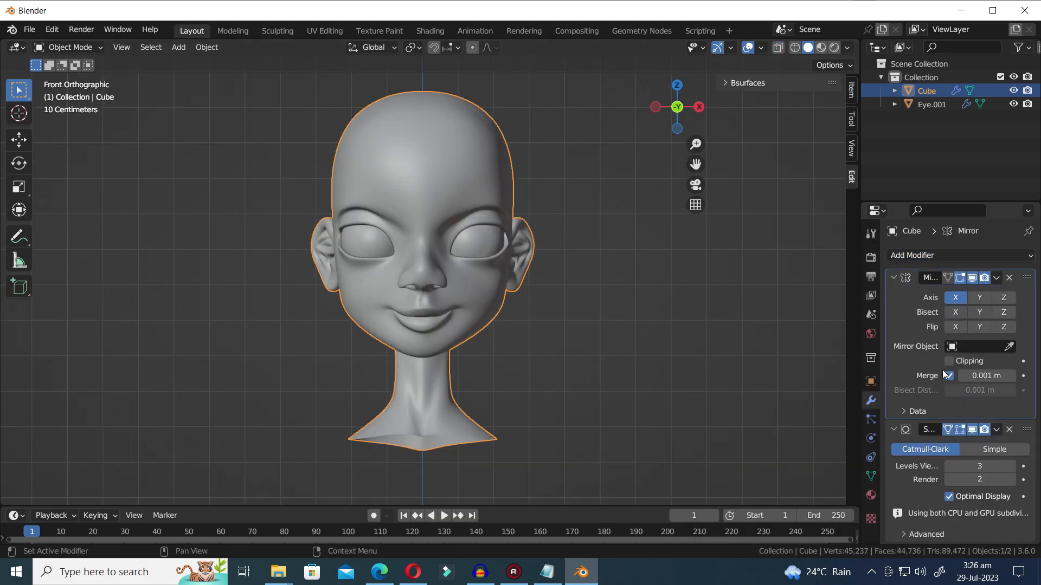
click(893, 278)
key(Tab)
key(Tab)
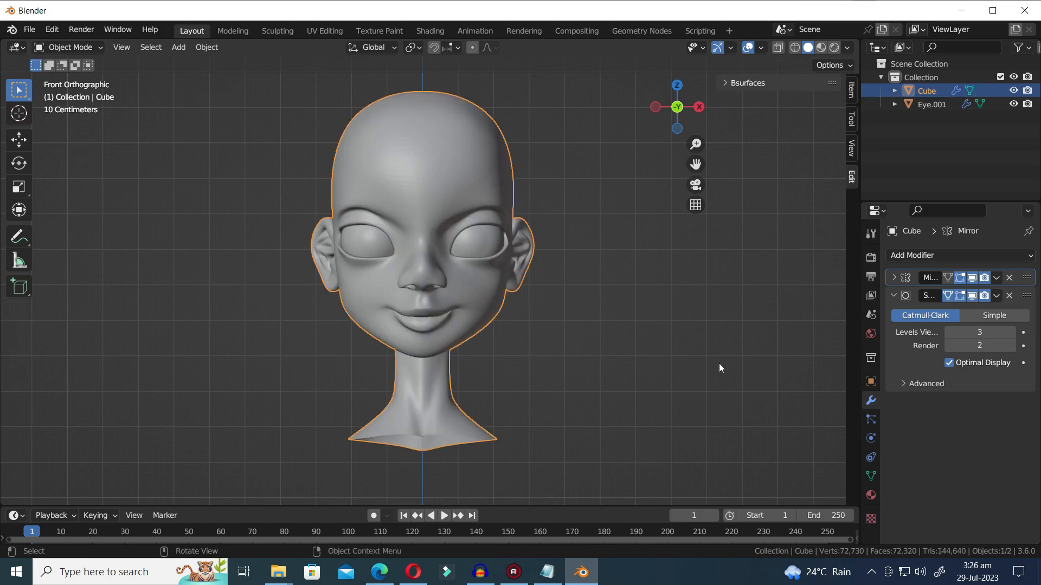
- Find the Mesh: Auto Mirror add-on in the preferences and enable it
scroll(727, 293, down, 1)
key(n)
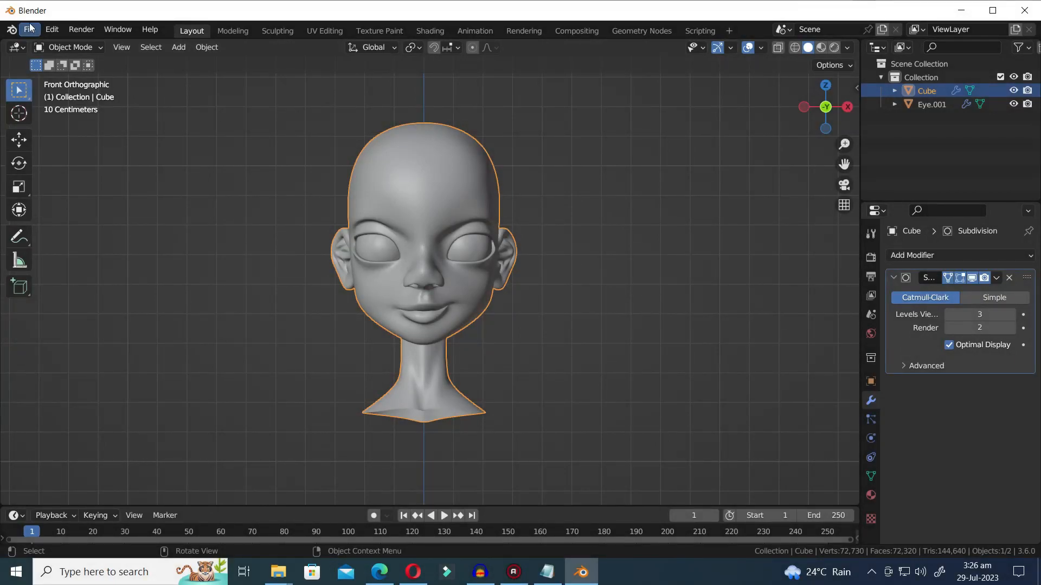
click(52, 29)
click(97, 222)
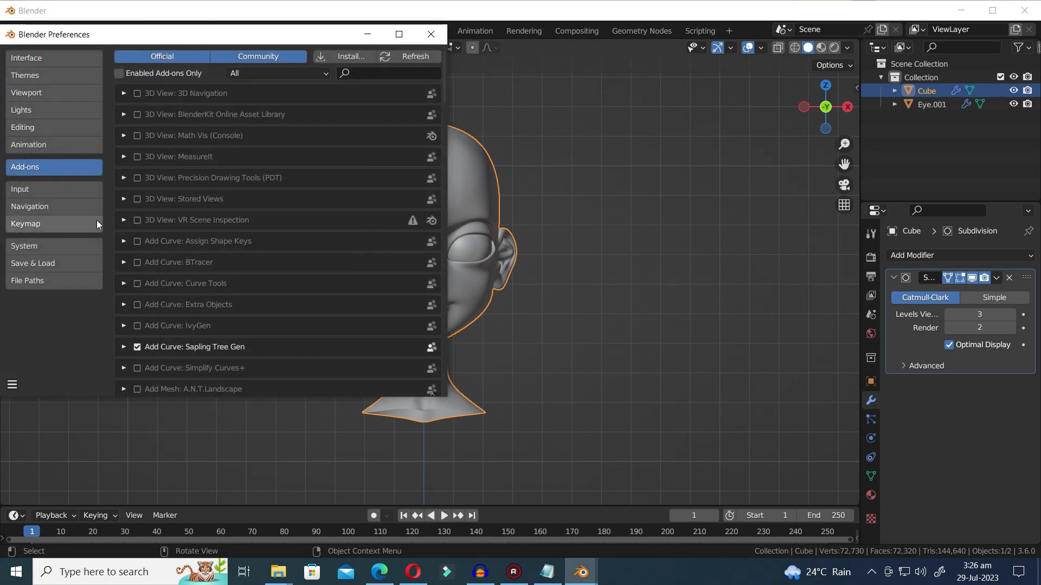
text(mirr)
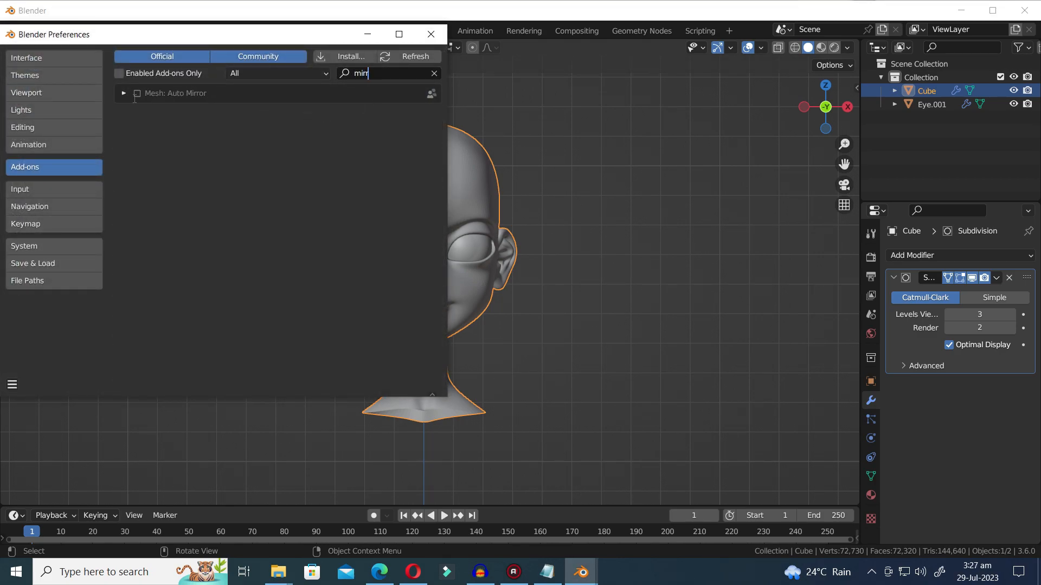
click(137, 93)
click(432, 34)
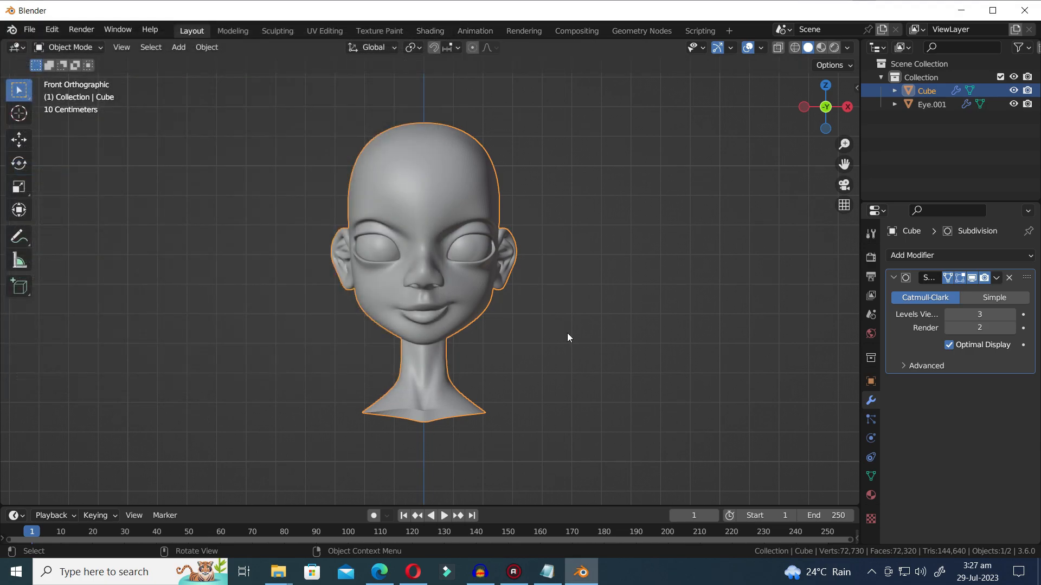
- Display the Auto Mirror add-on's settings beside the viewport
click(627, 307)
key(n)
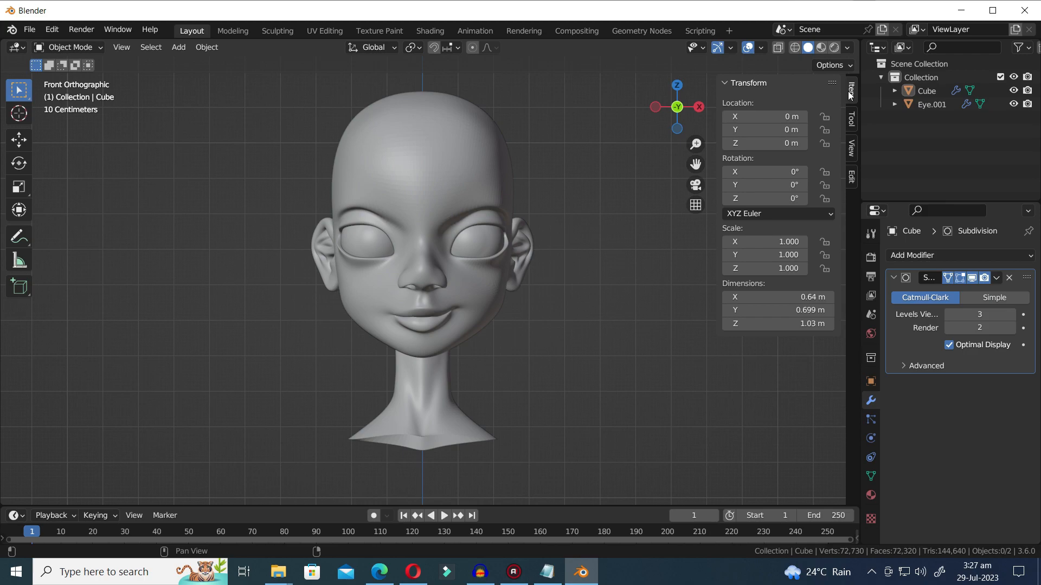
click(851, 177)
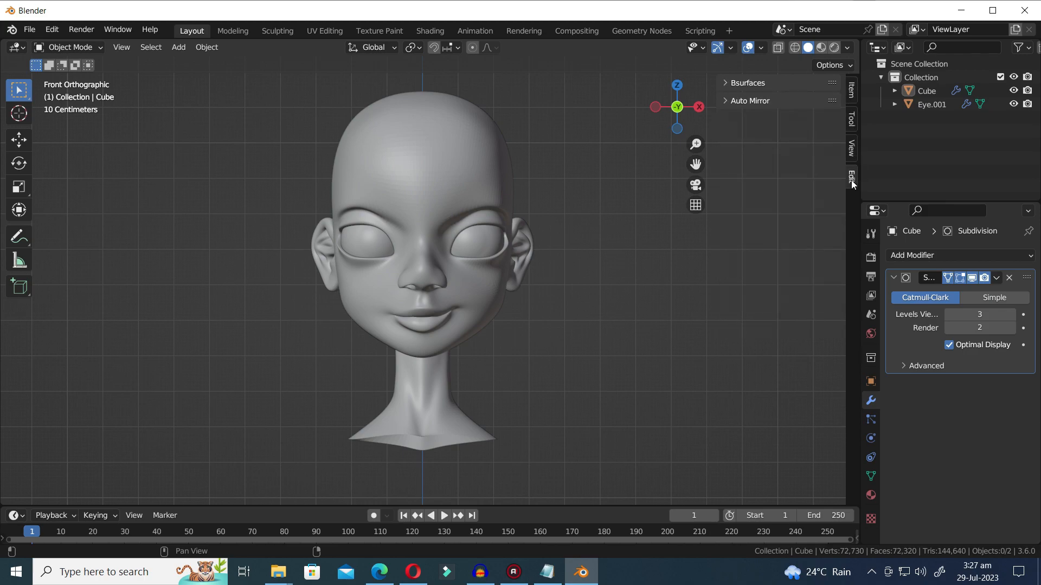
click(732, 102)
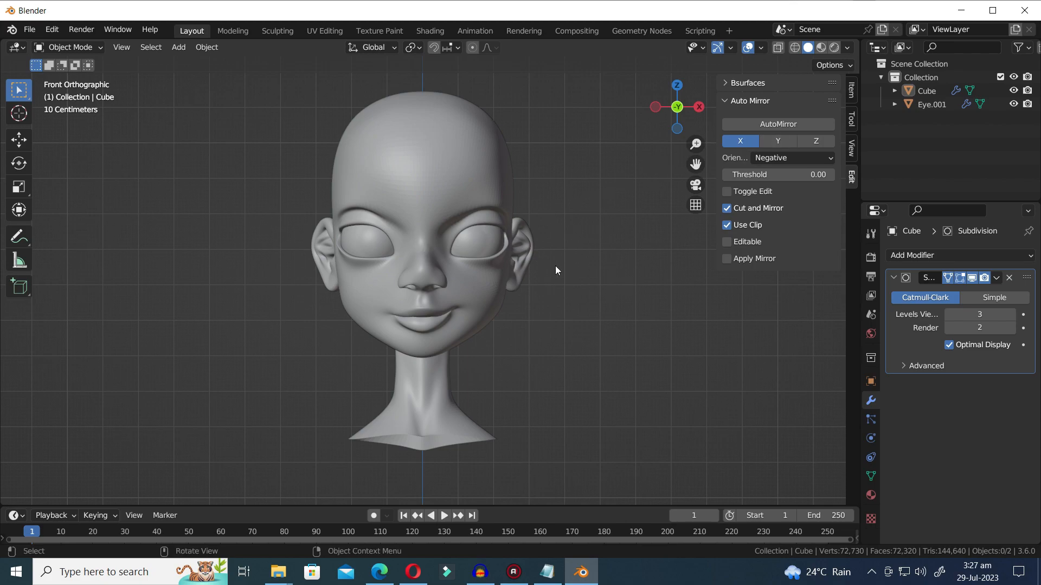
- Try Auto Mirror on the head along X with Negative orientation and undo it
click(756, 124)
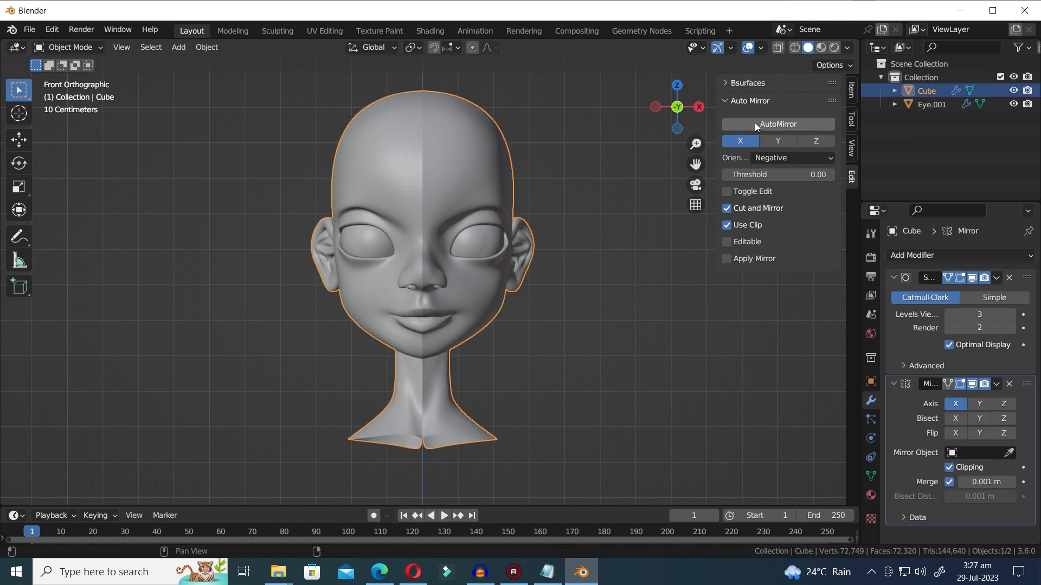
scroll(440, 340, up, 1)
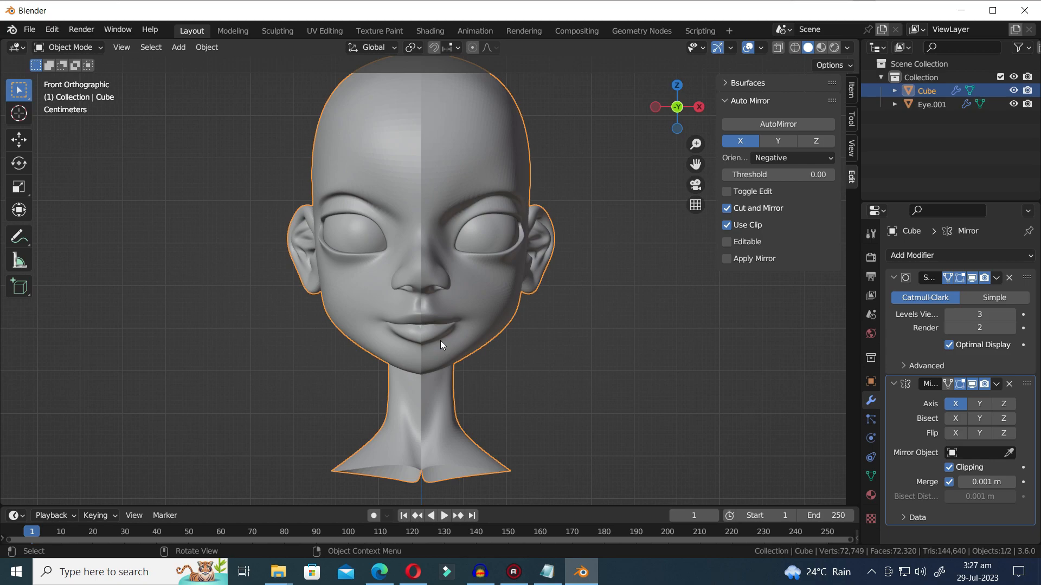
scroll(440, 341, down, 1)
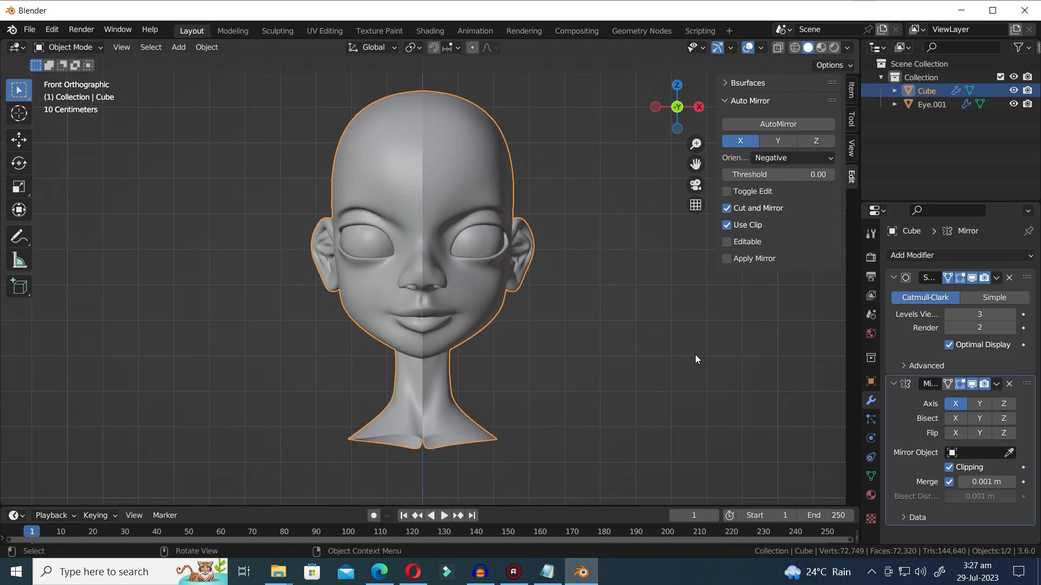
key(ctrl+z)
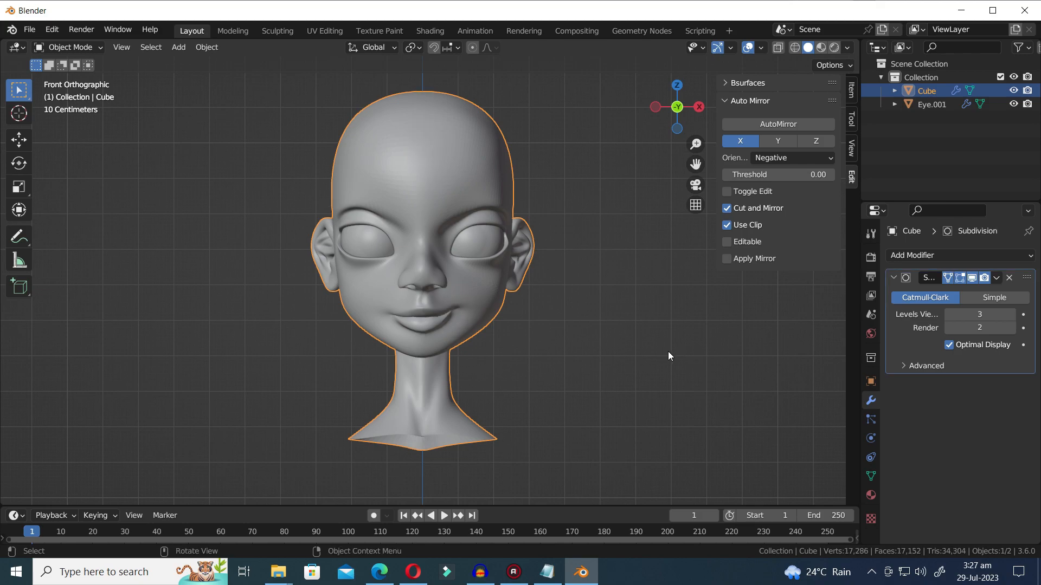
- Run Auto Mirror on the head along X with Positive orientation and move its Mirror modifier above Subdivision
click(813, 156)
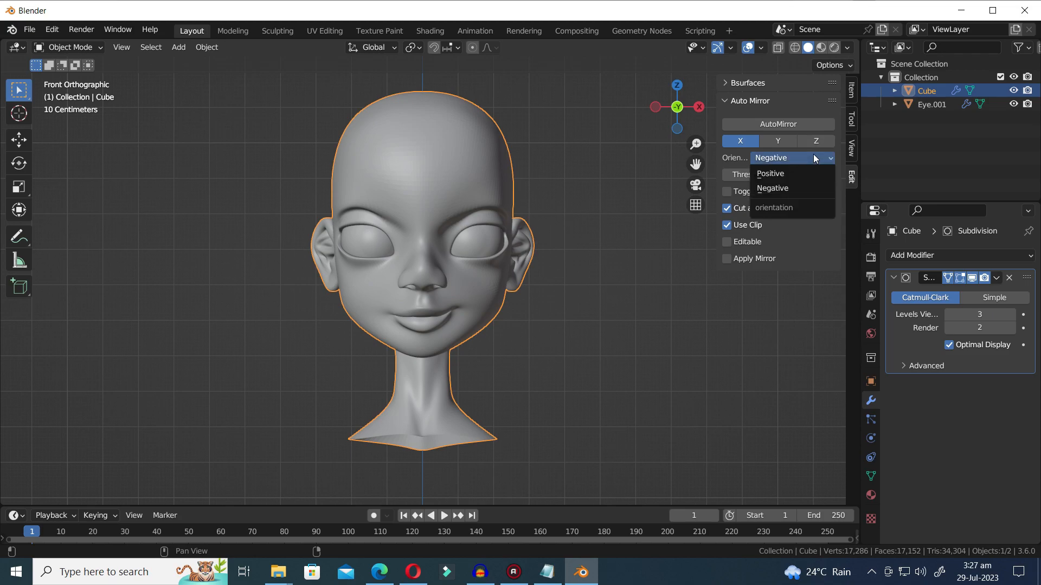
click(786, 172)
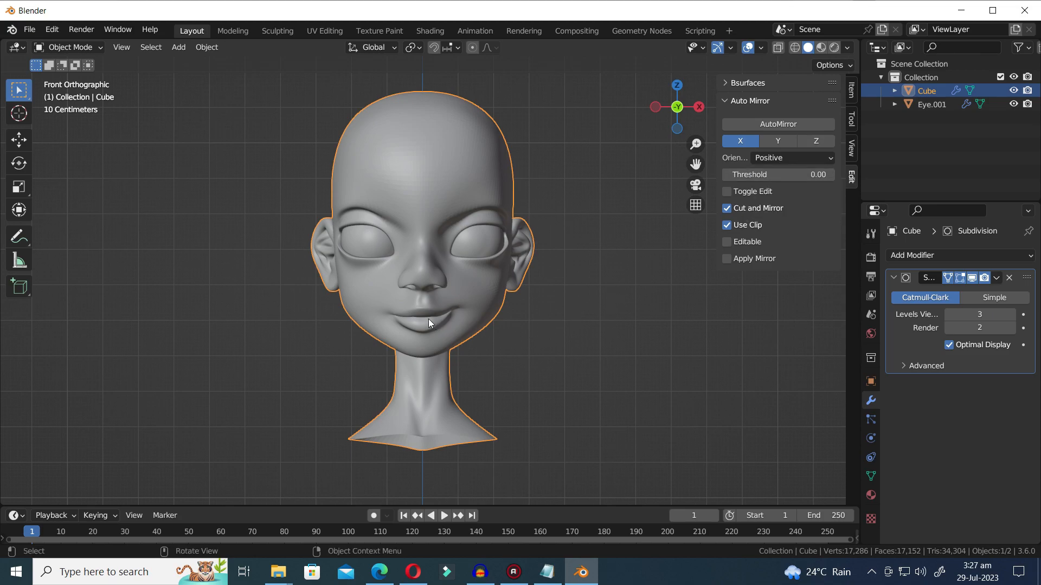
click(795, 123)
drag(1026, 386, 1013, 269)
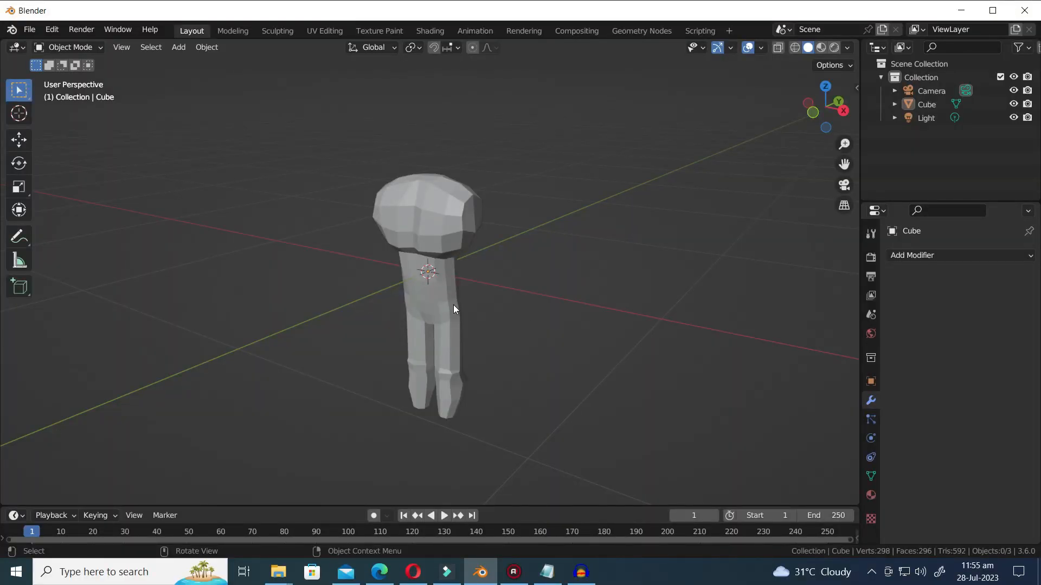
- Open the low-poly figure's mesh in Edit Mode with edge selection active
click(458, 311)
middle_drag(541, 363, 514, 360)
key(Tab)
key(Tab)
key(Tab)
scroll(527, 369, up, 4)
key(2)
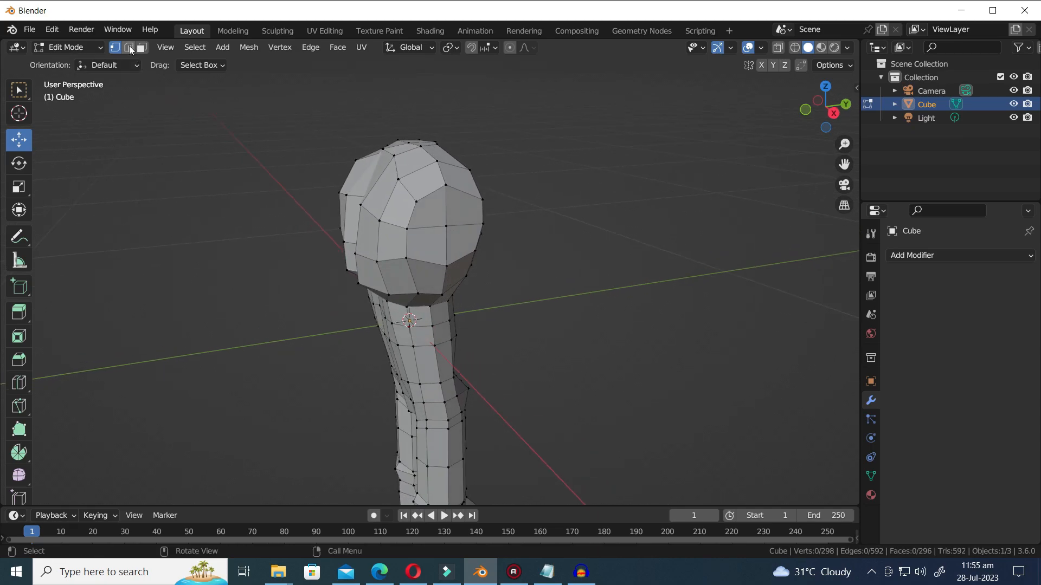
- Try deleting four adjoining faces on the side of the figure's head and undo the deletion
scroll(424, 318, up, 2)
alt+click(424, 318)
key(ctrl+z)
key(3)
click(486, 221)
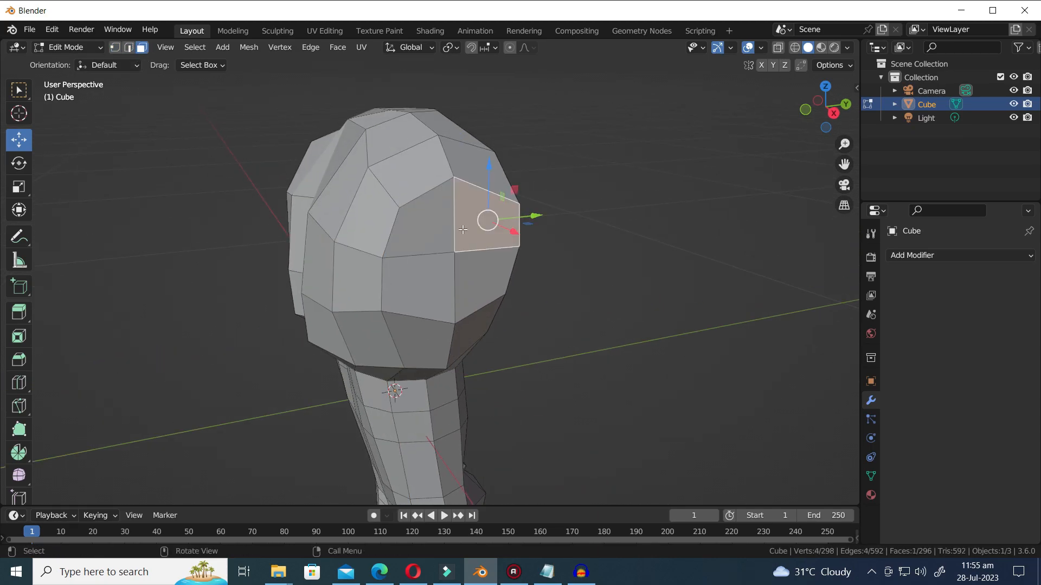
shift+click(425, 227)
shift+click(422, 281)
shift+click(480, 279)
key(x)
click(577, 302)
key(ctrl+z)
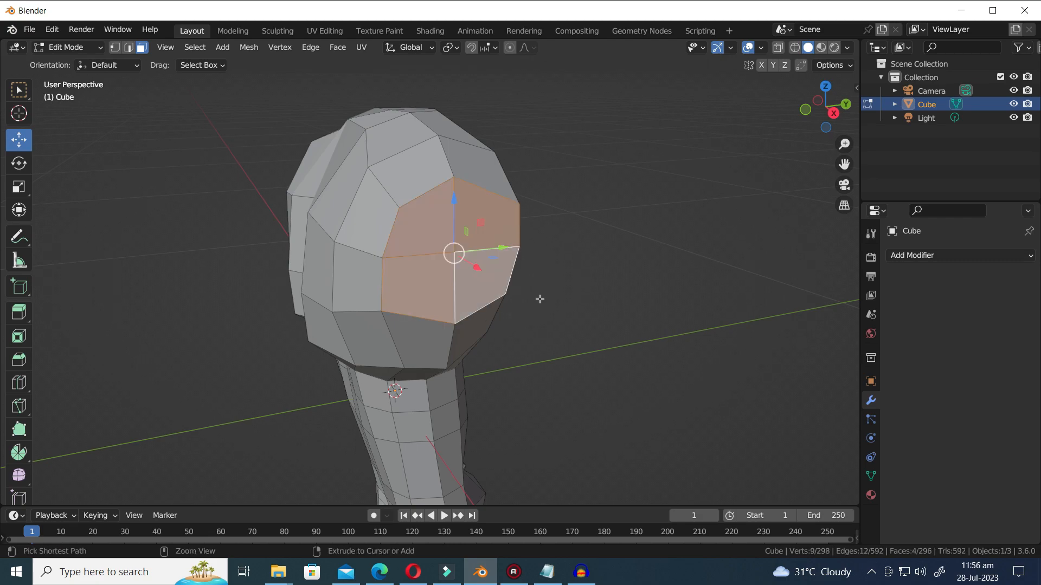
- In vertex selection, delete only the central vertex shared by the four faces on the side of the head
click(116, 48)
click(646, 311)
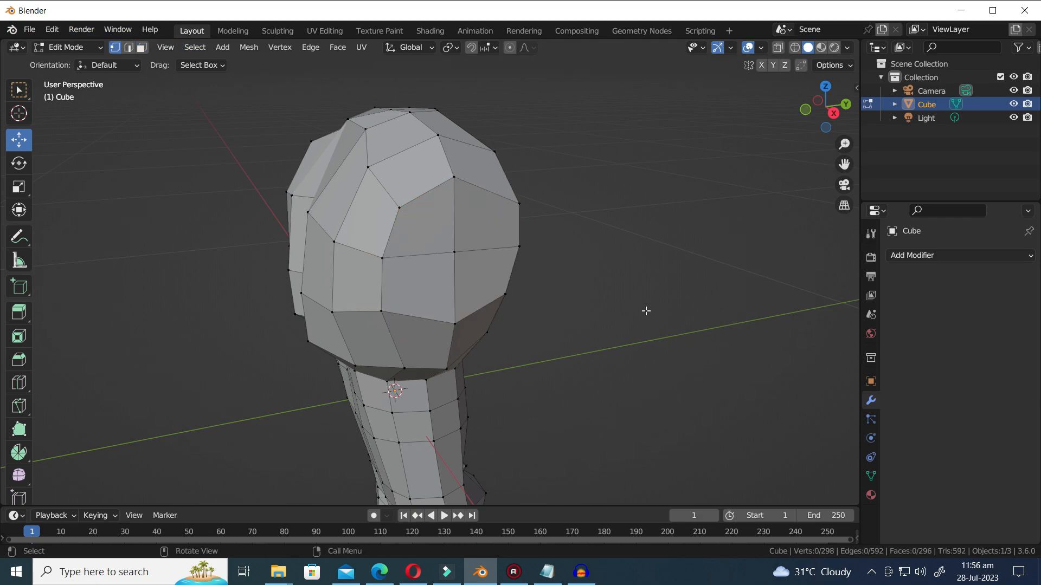
click(455, 251)
key(x)
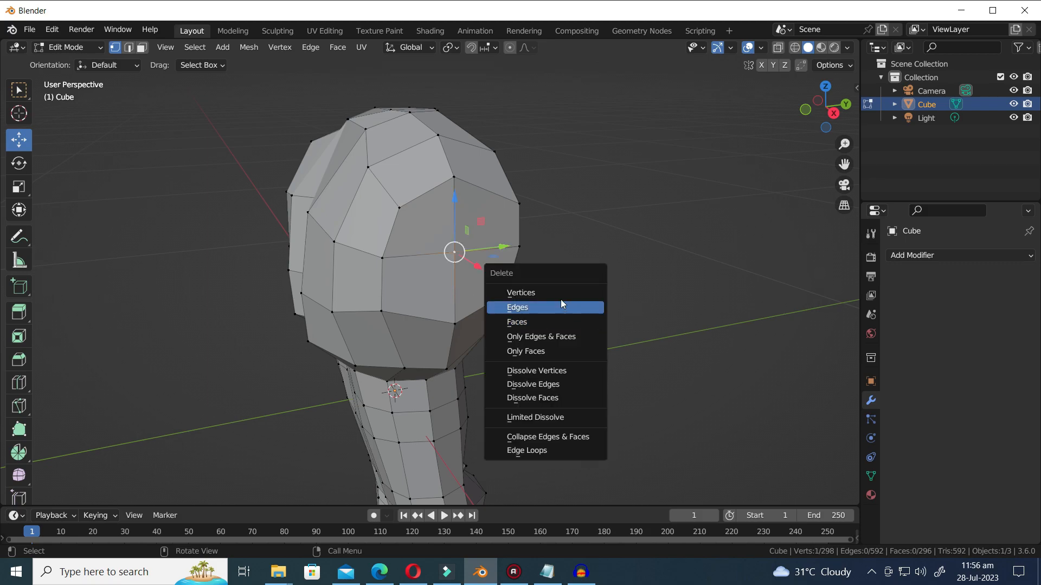
click(549, 290)
- Delete one vertex on top of the figure's head and one more vertex elsewhere on its mesh
middle_drag(561, 270, 530, 315)
click(488, 311)
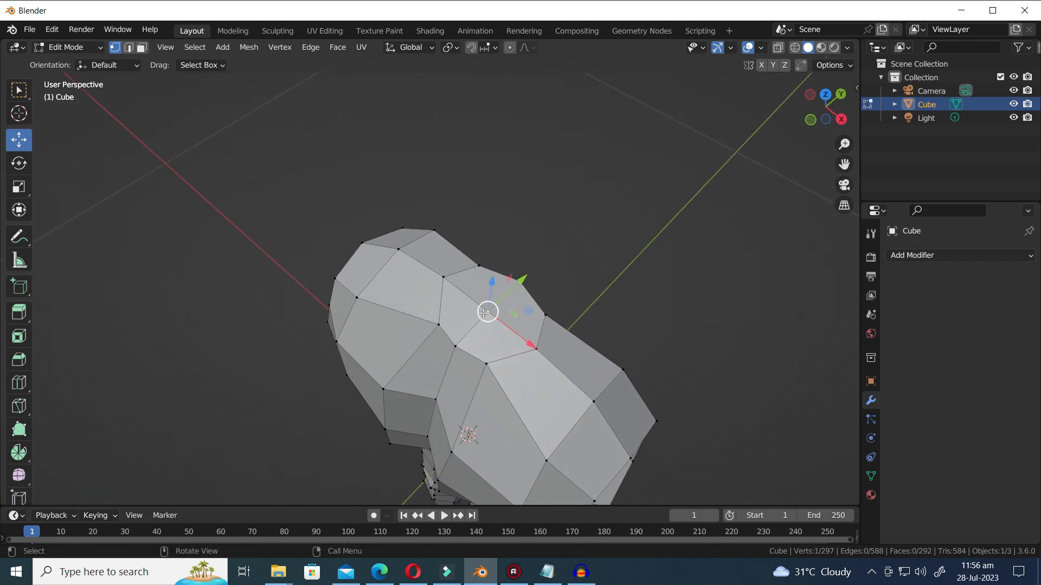
key(x)
click(483, 313)
scroll(482, 313, down, 5)
middle_drag(526, 380, 548, 173)
click(534, 276)
key(x)
click(607, 297)
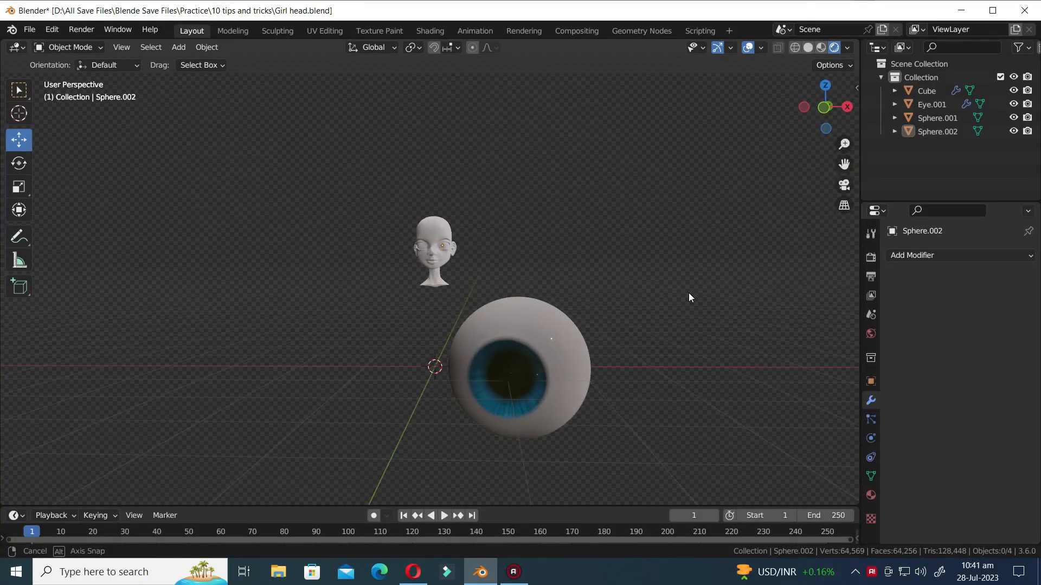
- Examine the girl head's plain eye and the large textured eyeball from several angles
scroll(570, 256, up, 8)
middle_drag(616, 213, 544, 284)
scroll(621, 313, up, 4)
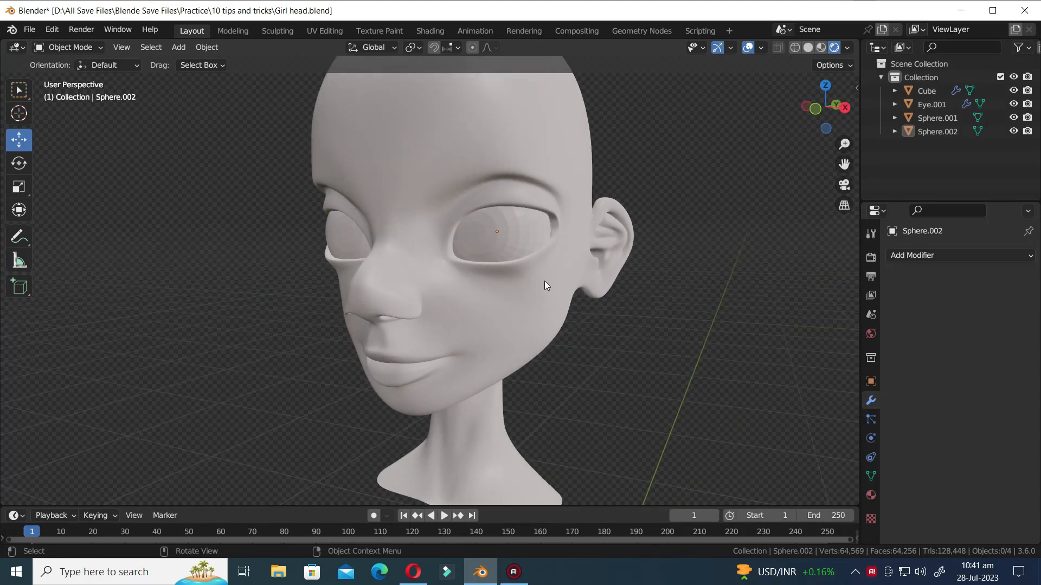
scroll(500, 243, down, 6)
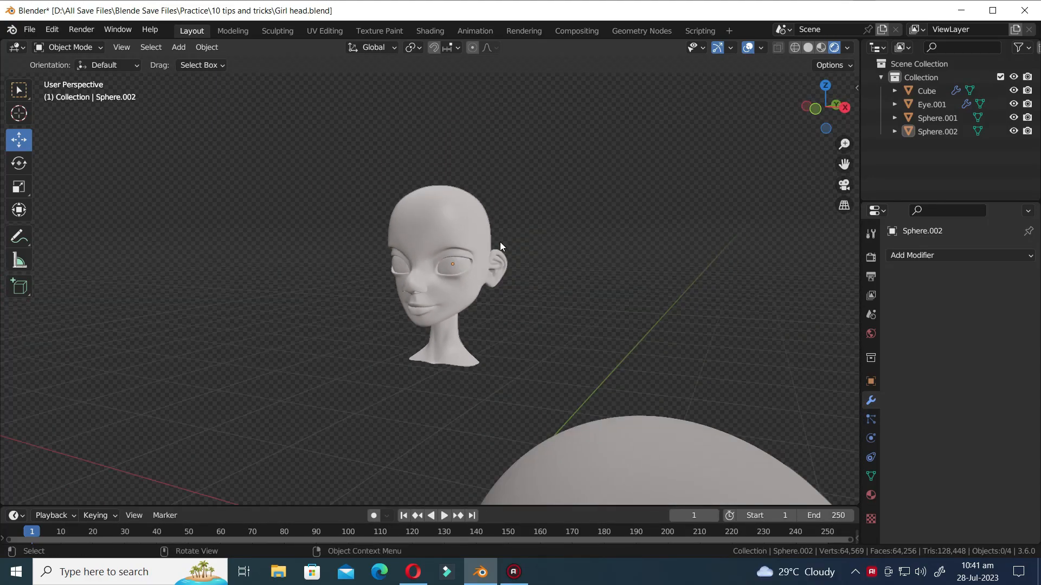
middle_drag(505, 264, 577, 329)
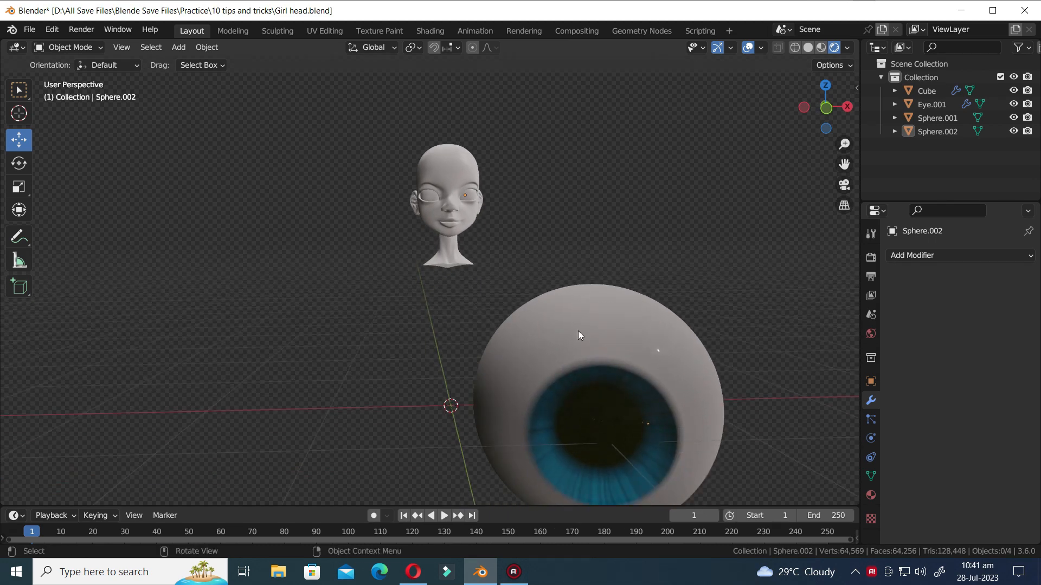
click(583, 333)
shift+middle_drag(539, 202, 517, 314)
scroll(535, 303, up, 4)
scroll(516, 318, up, 6)
scroll(515, 319, down, 8)
scroll(444, 297, down, 1)
- Select the plain eyeball Sphere.002 in the girl head and display its mesh data properties
click(437, 292)
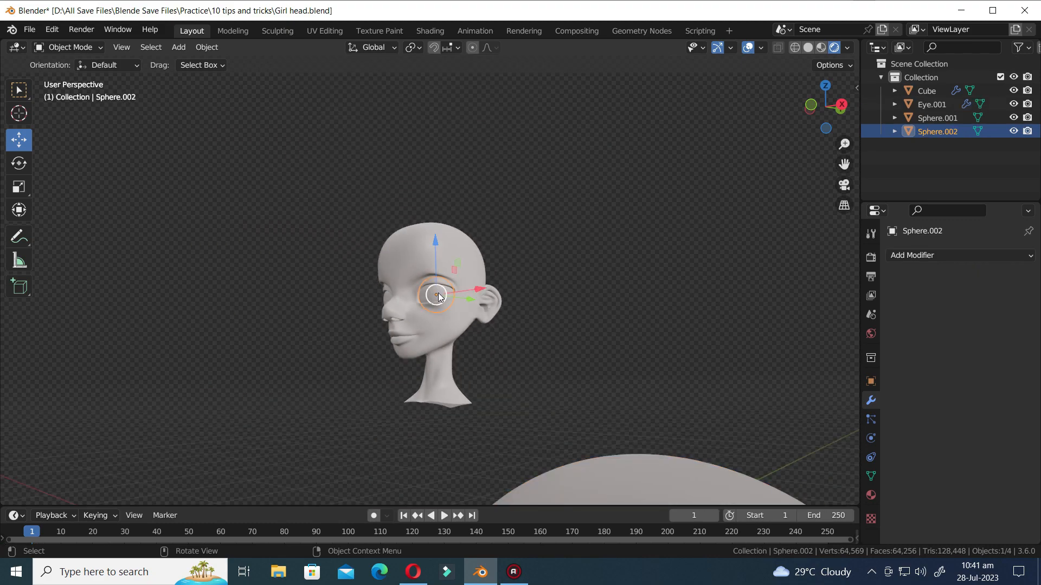
scroll(506, 336, up, 5)
middle_drag(539, 320, 583, 297)
scroll(572, 335, down, 6)
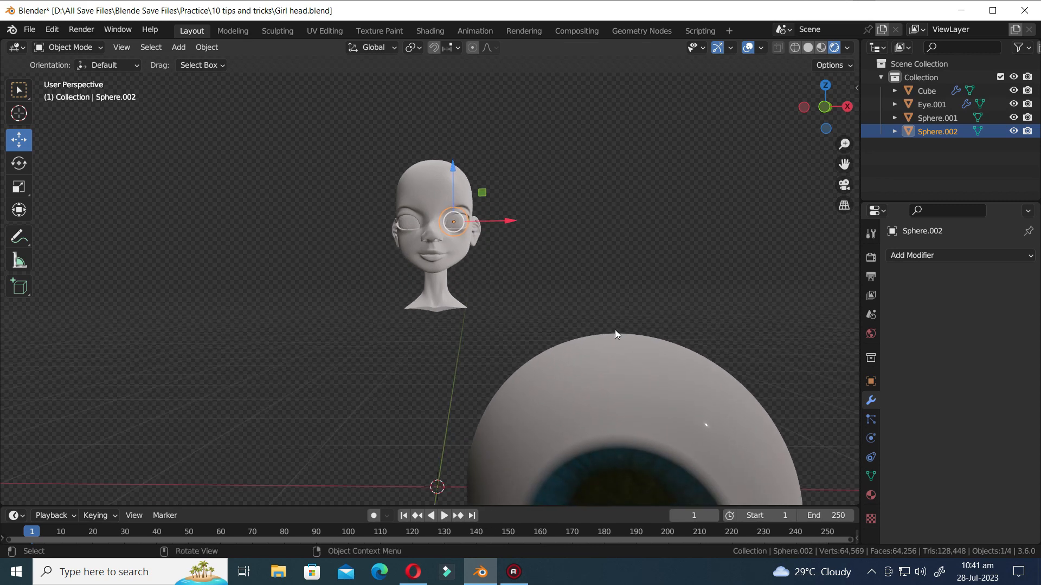
click(870, 476)
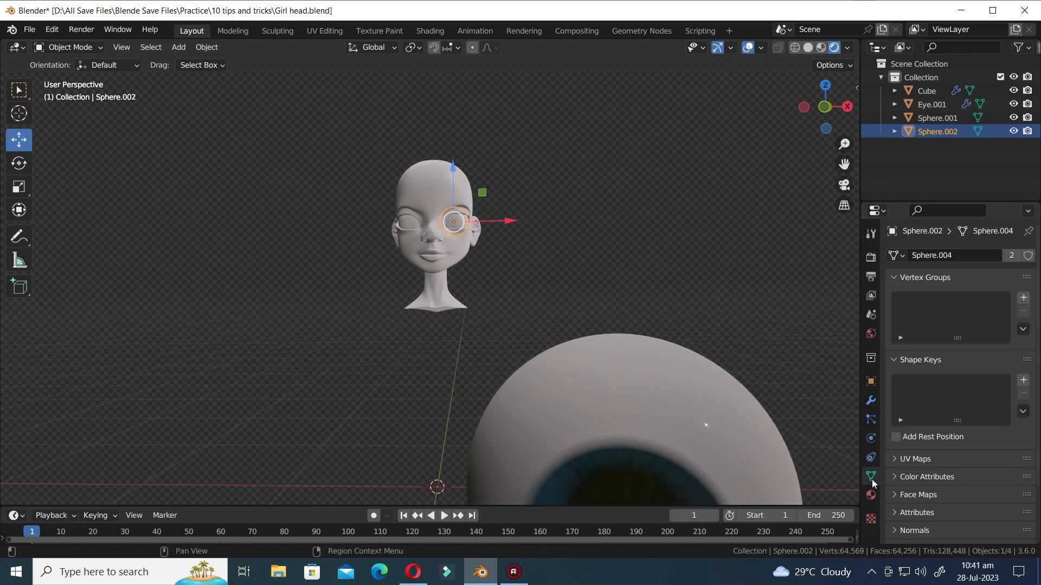
shift+click(664, 366)
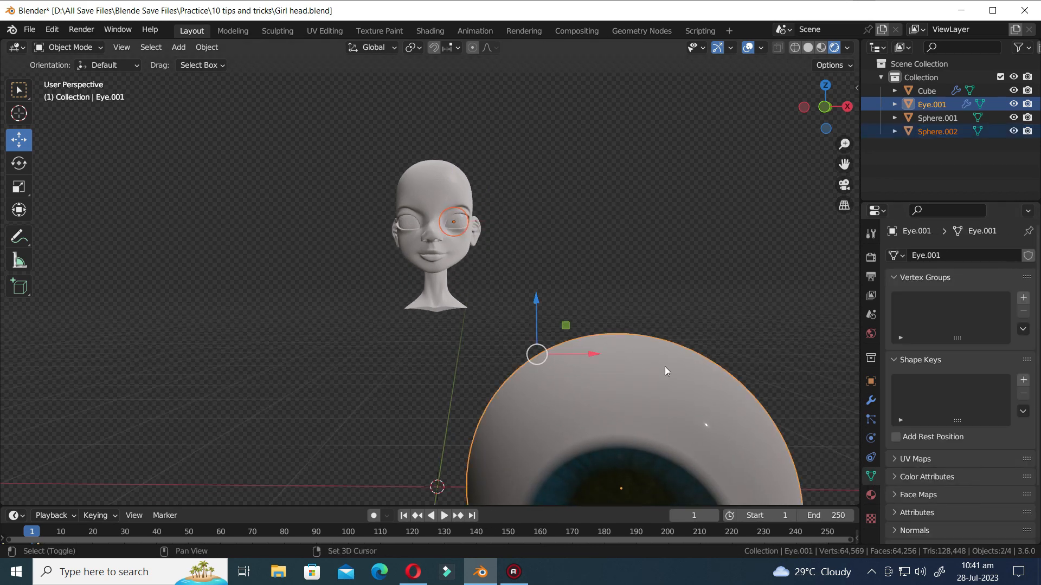
key(ctrl+l)
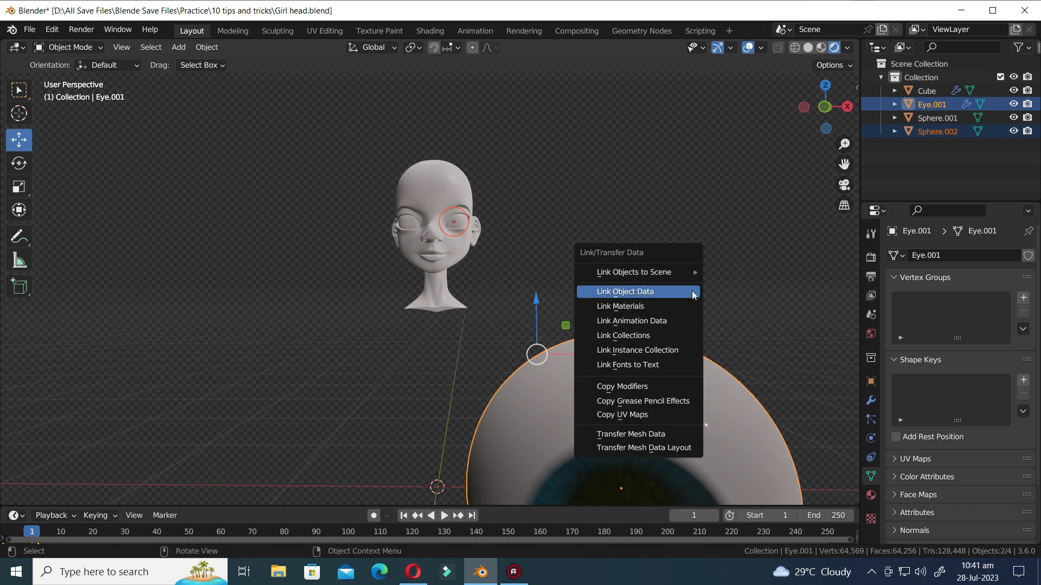
click(717, 167)
- Replace the mesh data of the plain eyeball Sphere.002 with Eye.001
scroll(481, 219, up, 3)
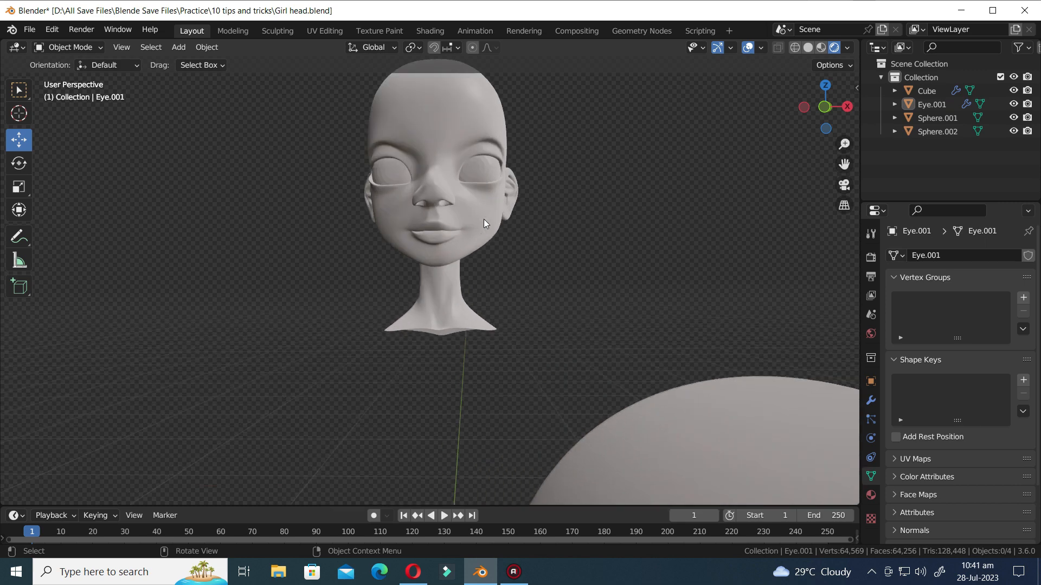
shift+middle_drag(528, 198, 535, 280)
click(495, 264)
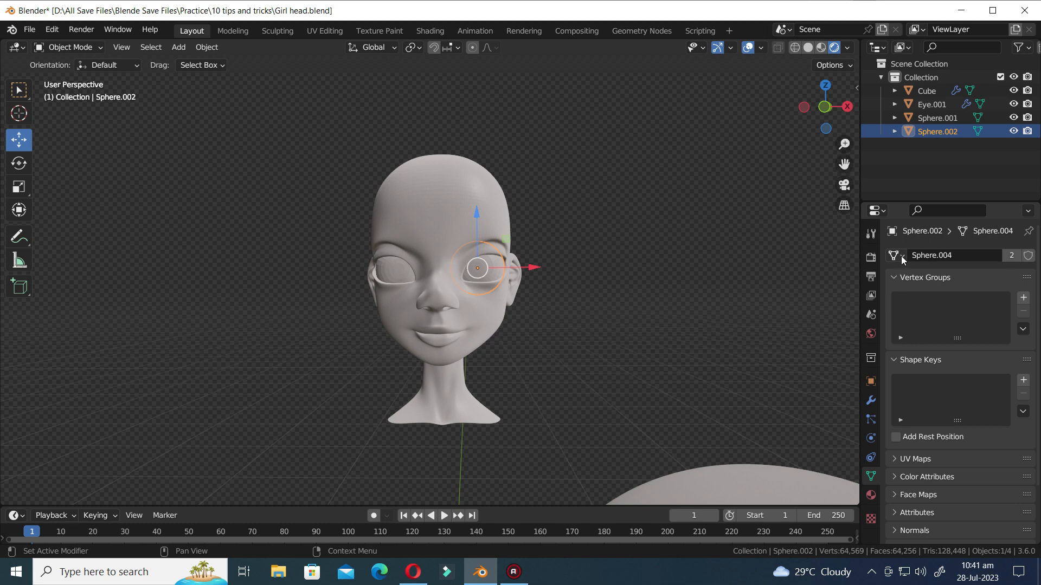
click(896, 255)
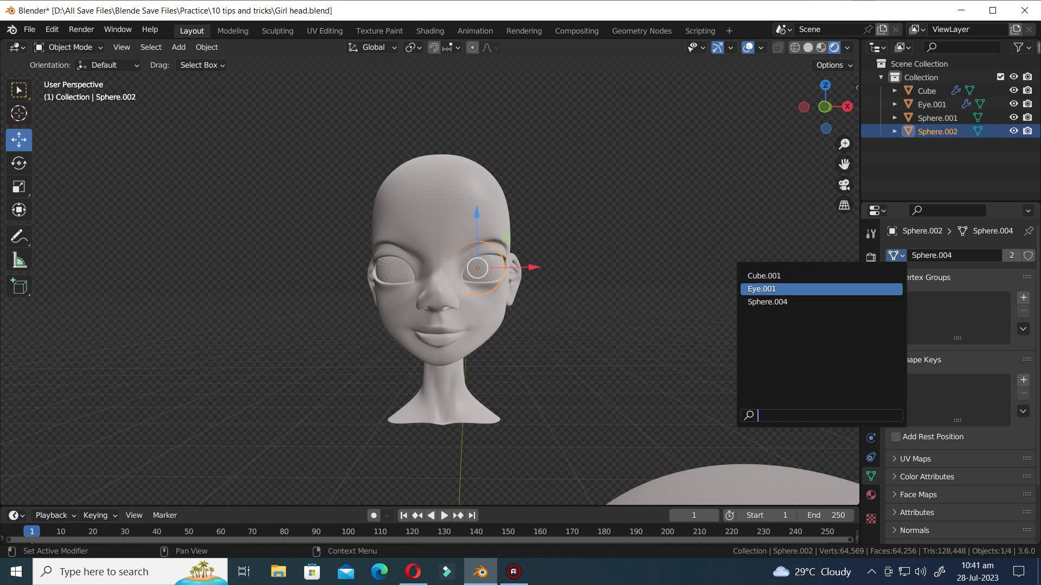
click(762, 289)
- Assign the Eye.001 mesh data to the other plain eyeball, Sphere.001
scroll(606, 315, up, 5)
middle_drag(606, 315, 687, 323)
click(342, 221)
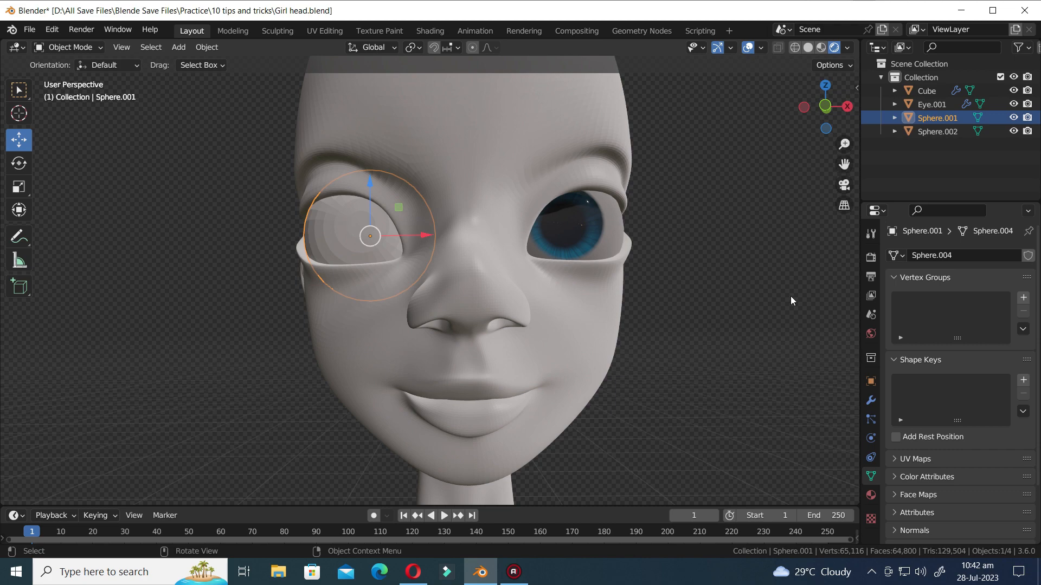
click(895, 255)
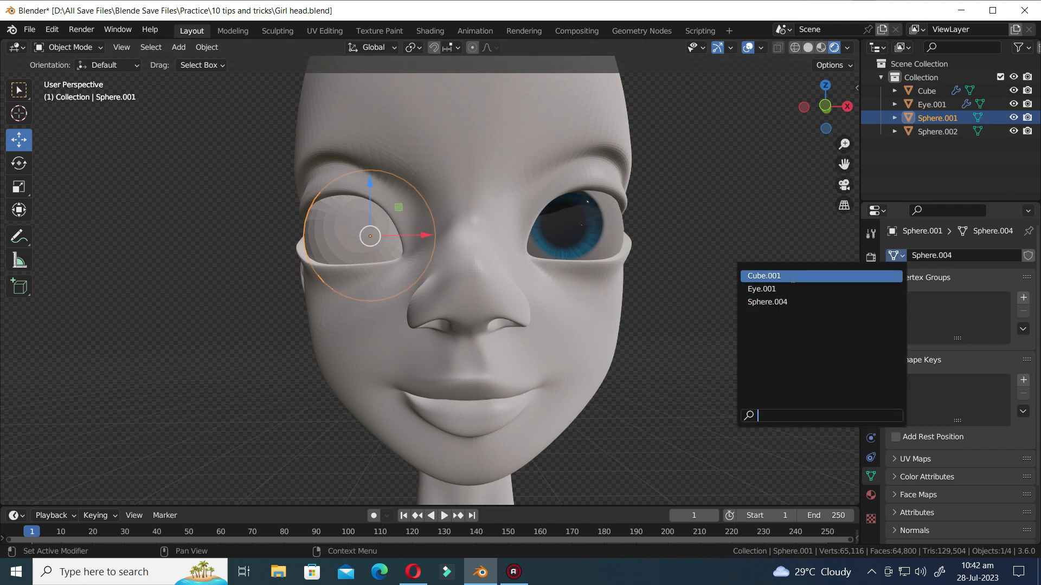
click(770, 289)
- Make the shared mesh data of the eye Sphere.001 a single-user copy, and select the opposite eye
scroll(666, 359, down, 5)
mouse_move(667, 361)
middle_down()
mouse_move(684, 369)
mouse_move(661, 374)
middle_up()
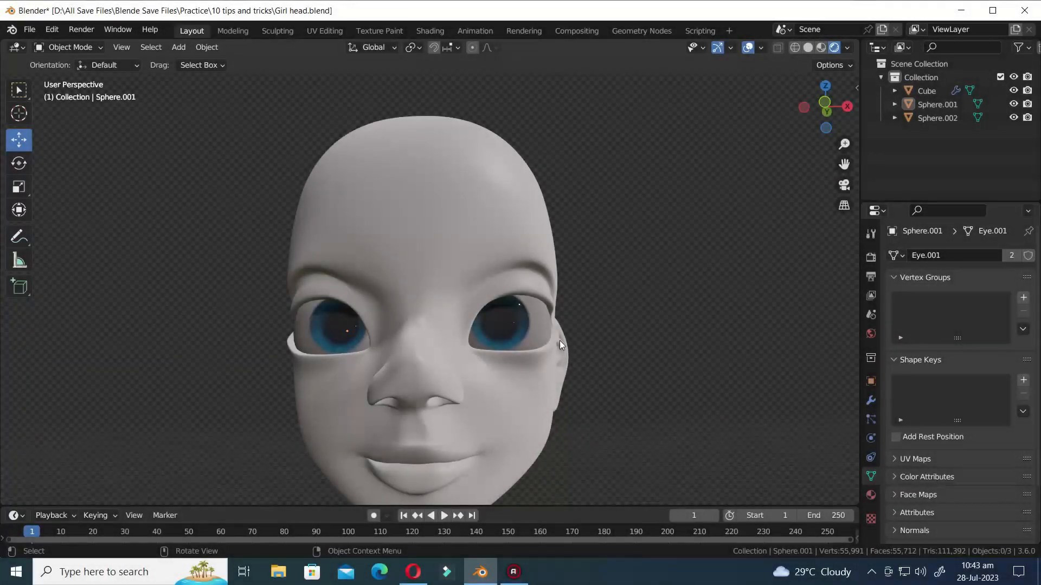
click(532, 335)
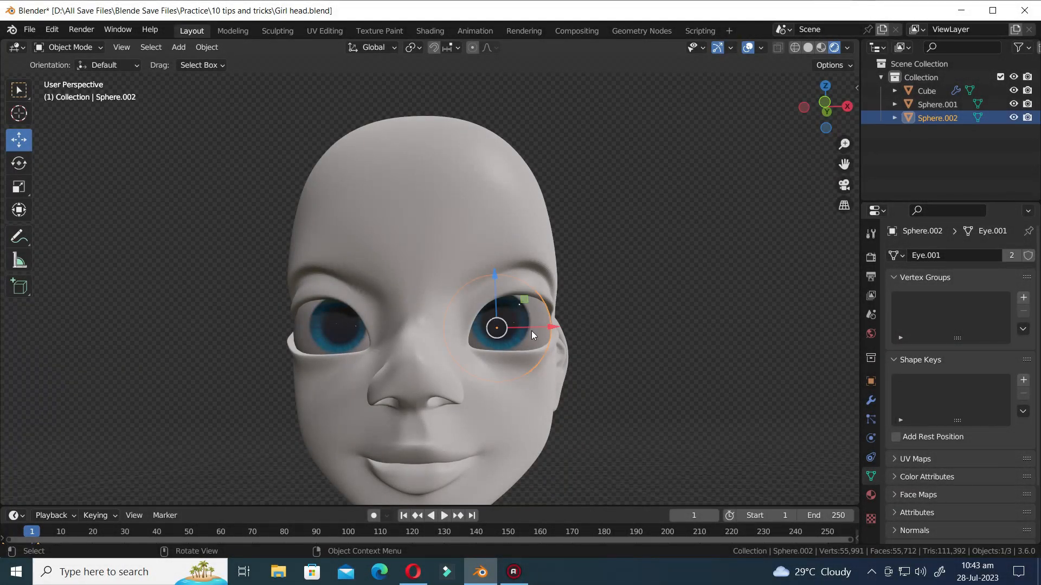
click(335, 333)
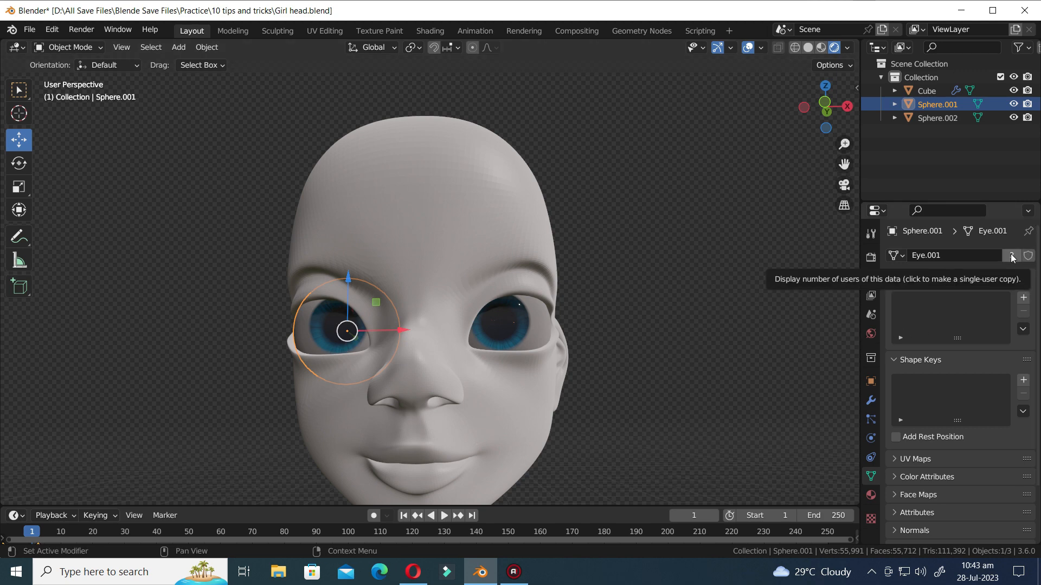
click(1011, 255)
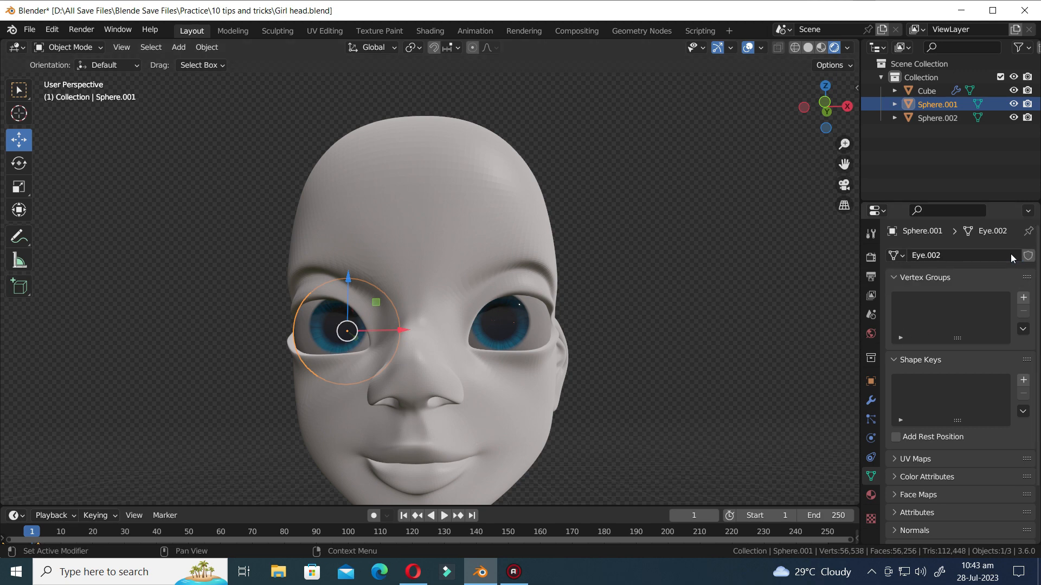
click(512, 323)
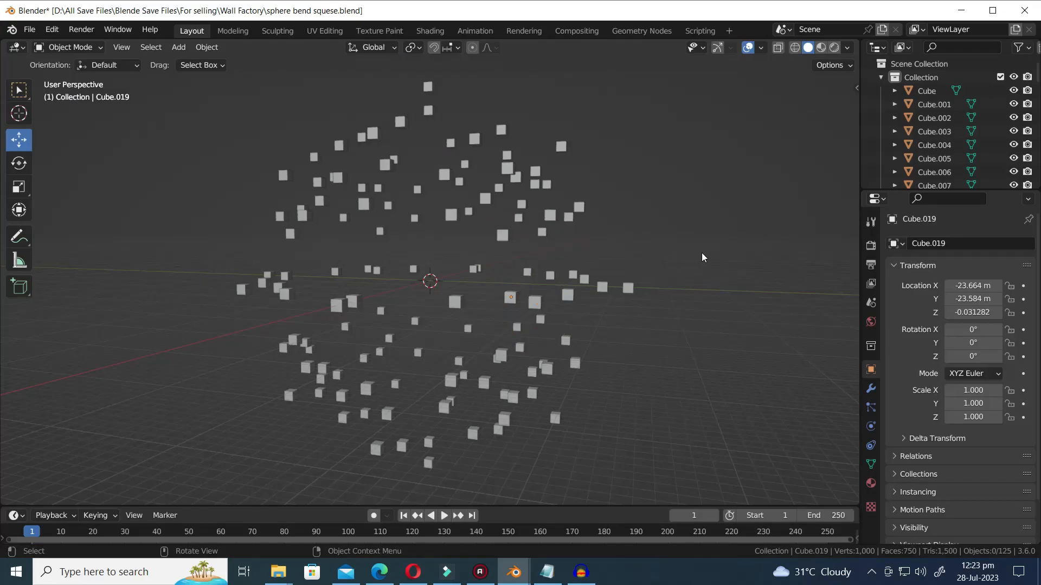
- Select the small cube Cube.041 in the scattered cube cloud and frame it in the view
middle_drag(678, 269, 602, 274)
scroll(602, 274, up, 2)
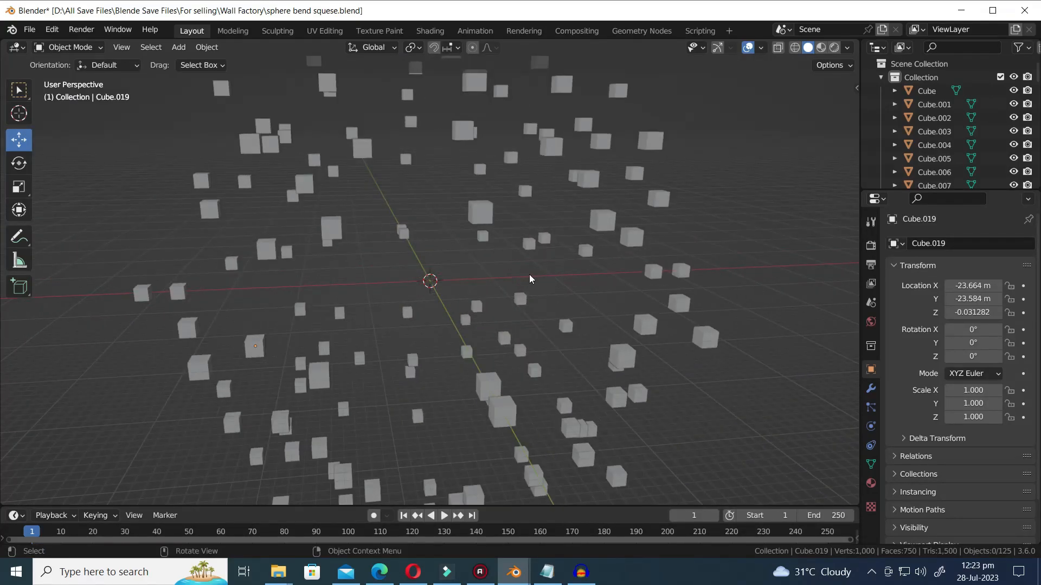
click(407, 313)
middle_drag(347, 356, 564, 283)
click(567, 257)
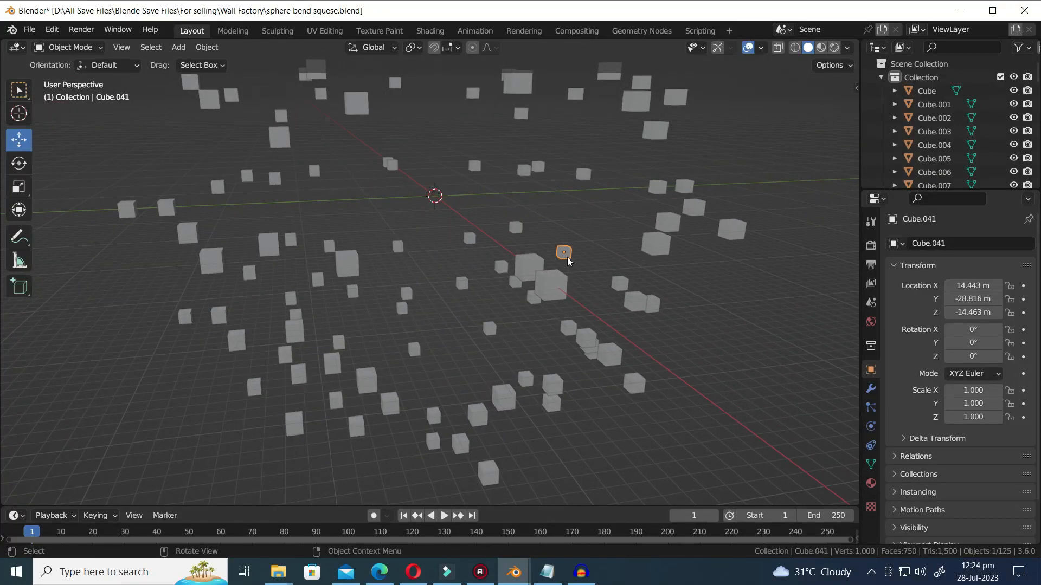
key(KP_Decimal)
scroll(567, 256, down, 10)
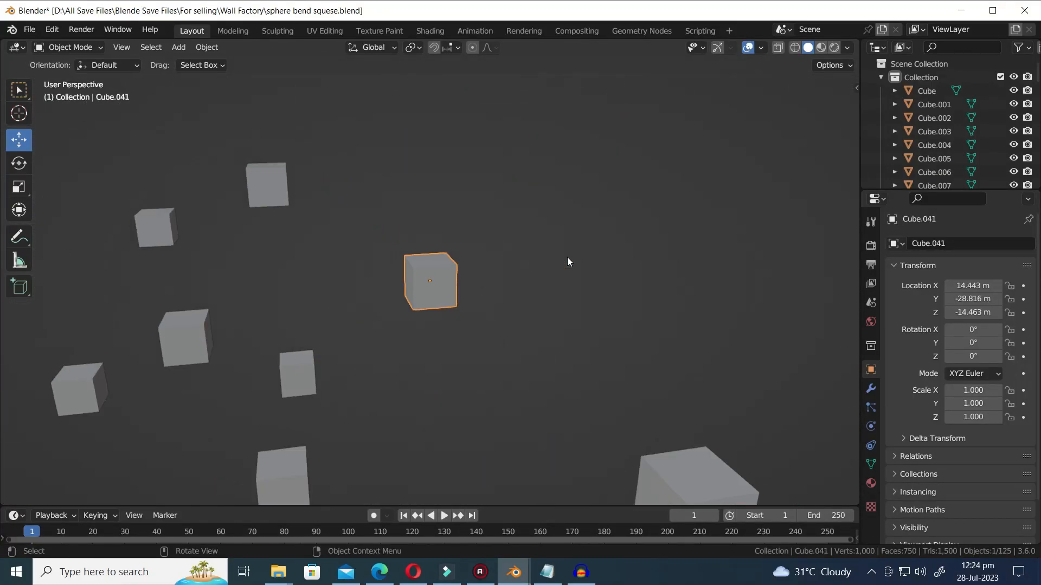
- Select the cube Cube.026 in the cloud and centre the view on it for a closer look
middle_drag(560, 271, 493, 304)
click(309, 304)
key(KP_Decimal)
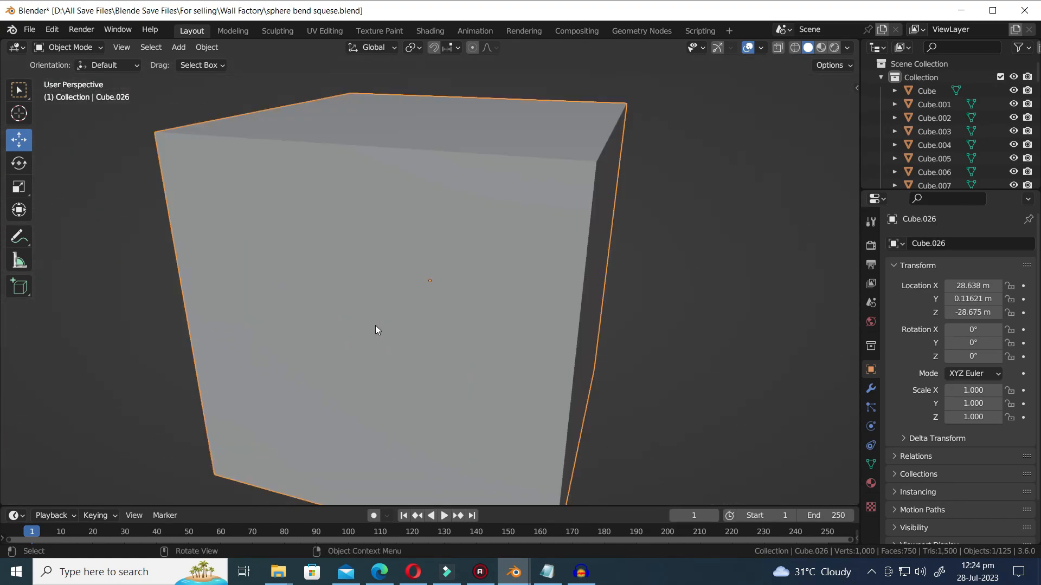
scroll(375, 326, down, 15)
middle_drag(402, 326, 383, 305)
scroll(450, 298, up, 10)
scroll(448, 301, up, 8)
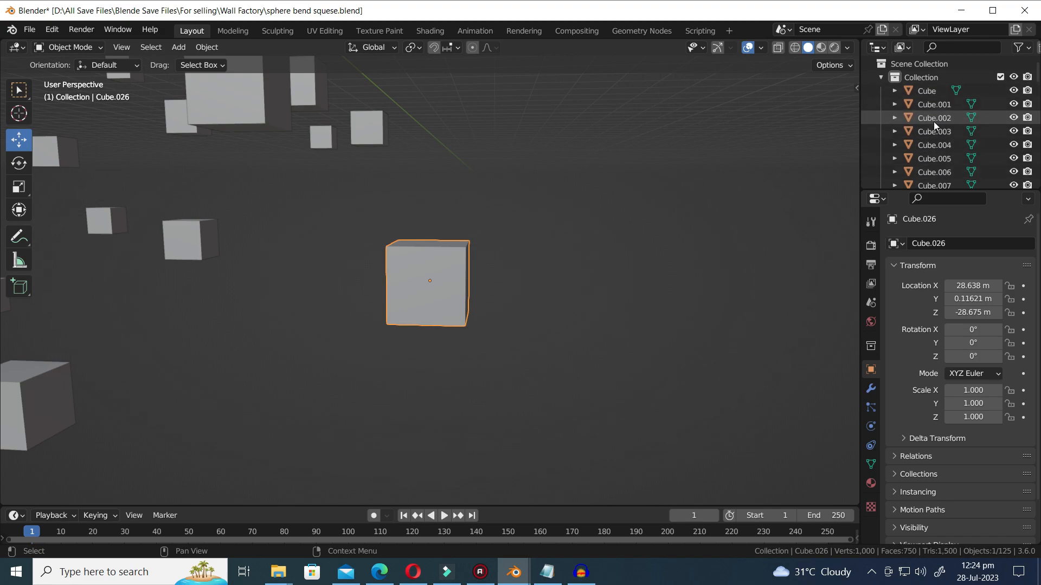
- Look through the scene's object list and locate the selected cube's entry there
scroll(935, 121, down, 2)
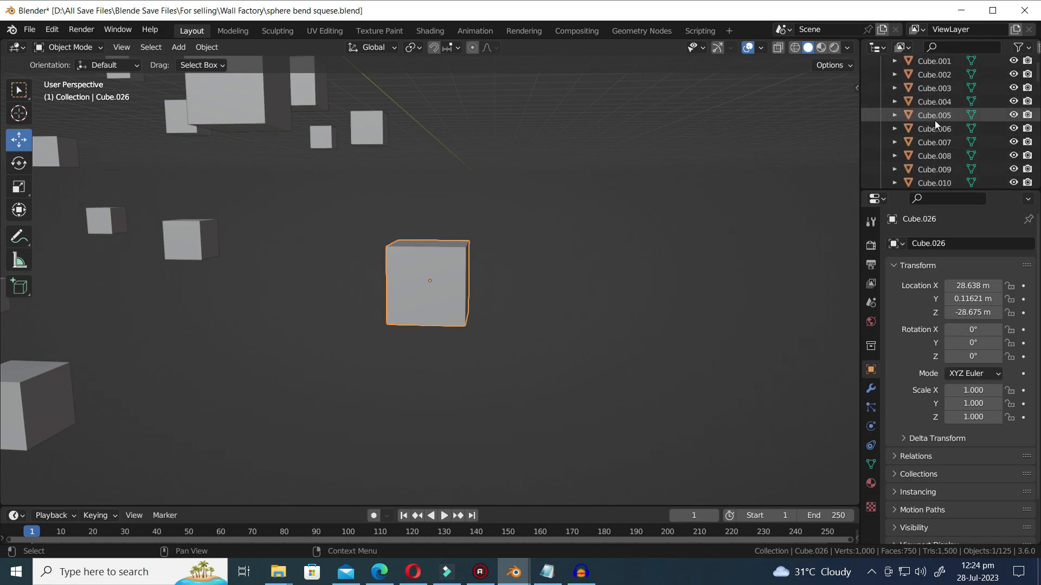
scroll(934, 120, up, 2)
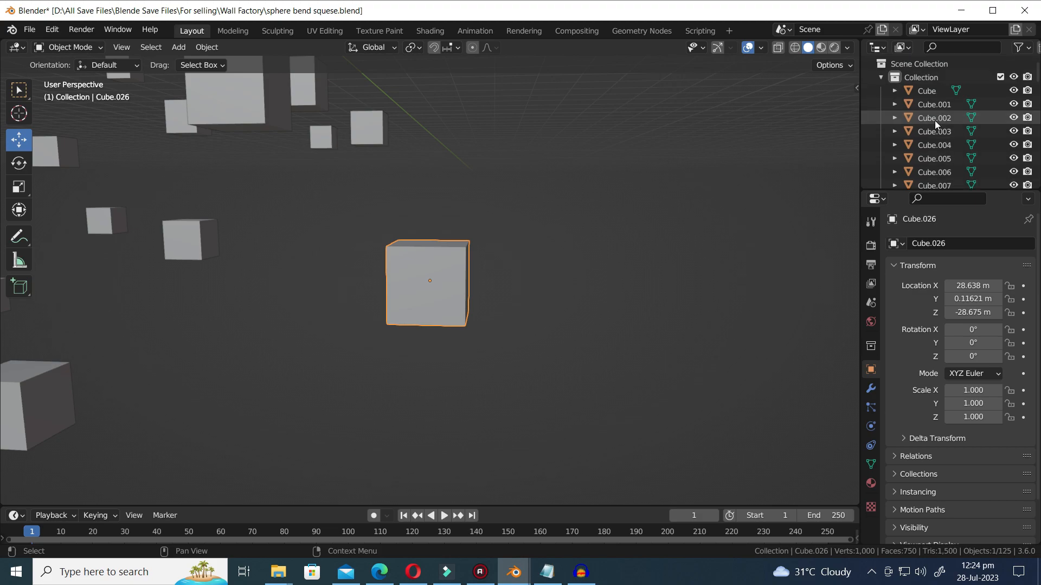
key(KP_Decimal)
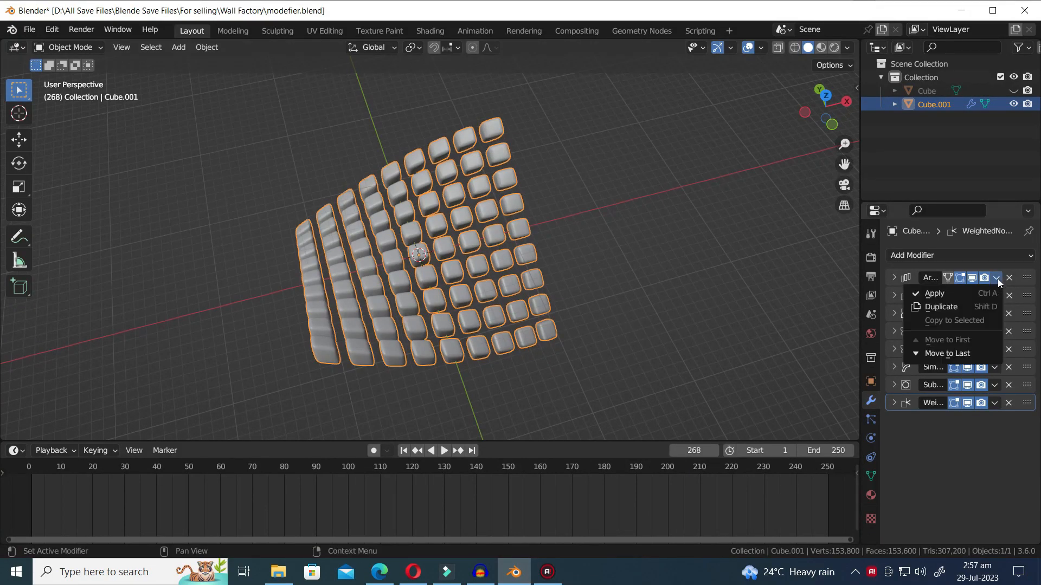
- Try applying the two Array modifiers of Cube.001 one at a time and undo both applications
click(974, 293)
click(997, 278)
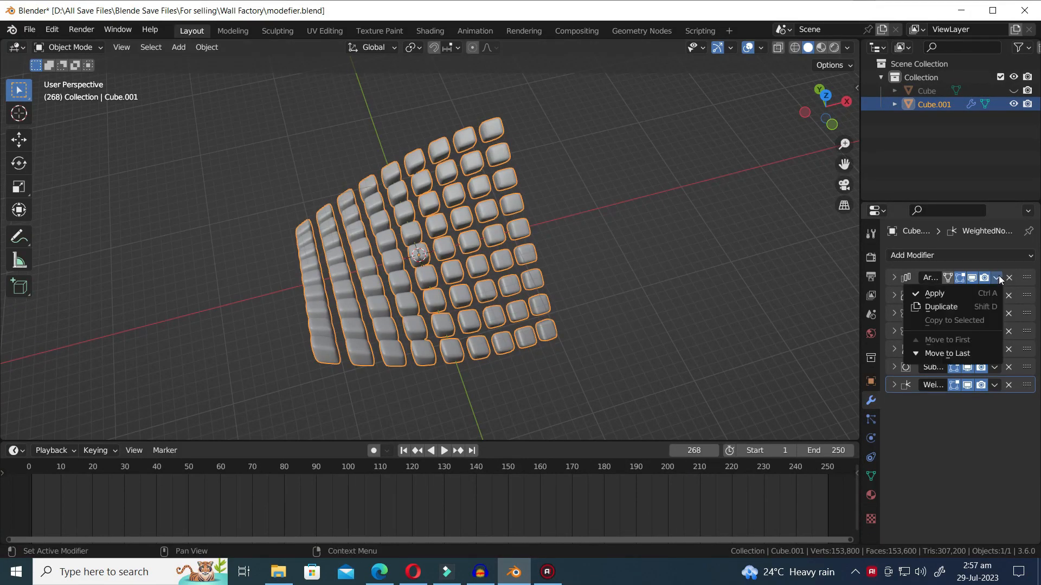
click(976, 293)
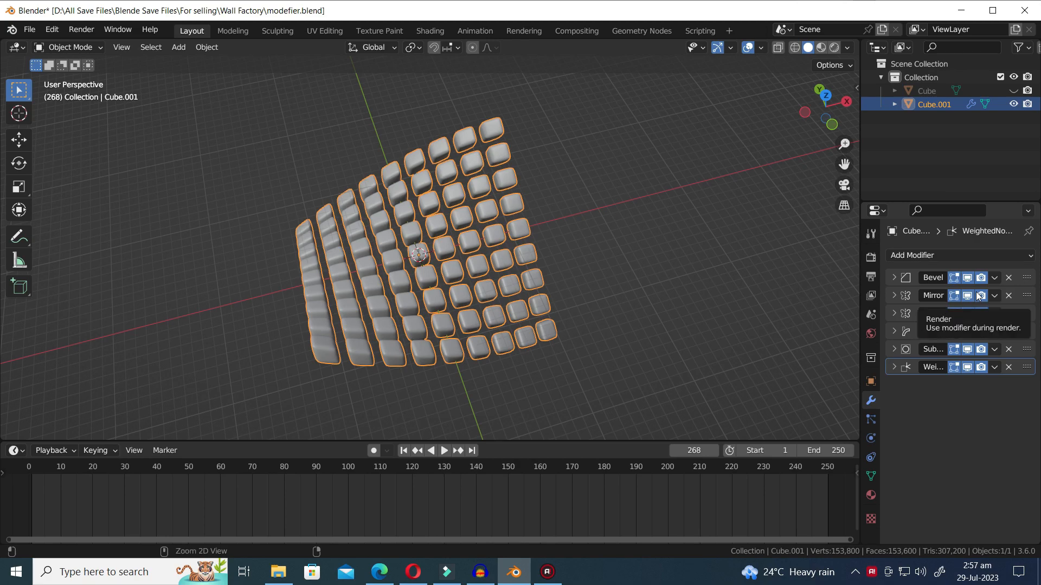
key(ctrl+z)
key(ctrl+z)
- Apply all modifiers of Cube.001 in stack order, from the first Array through to WeightedNormal
click(996, 278)
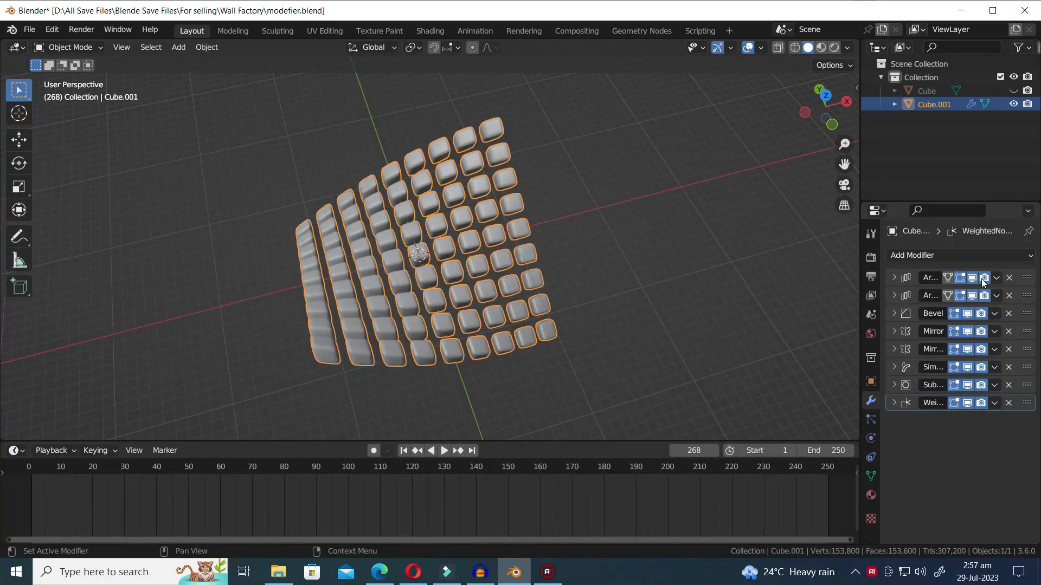
key(ctrl+a)
key(ctrl+a)
key(ctrl+a)
key(ctrl+a)
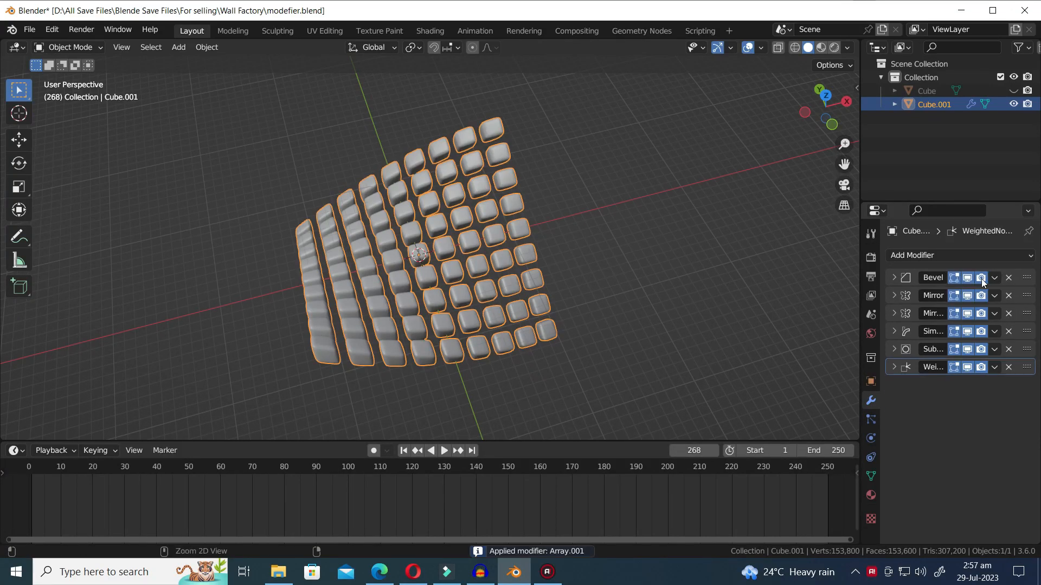
key(ctrl+a)
key(ctrl+a)
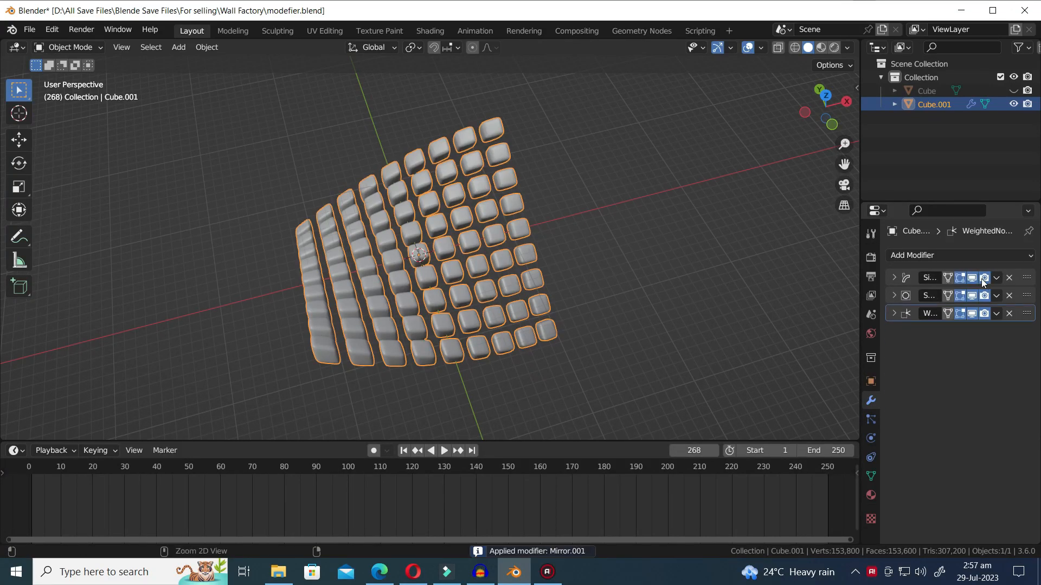
key(ctrl+a)
key(ctrl+a)
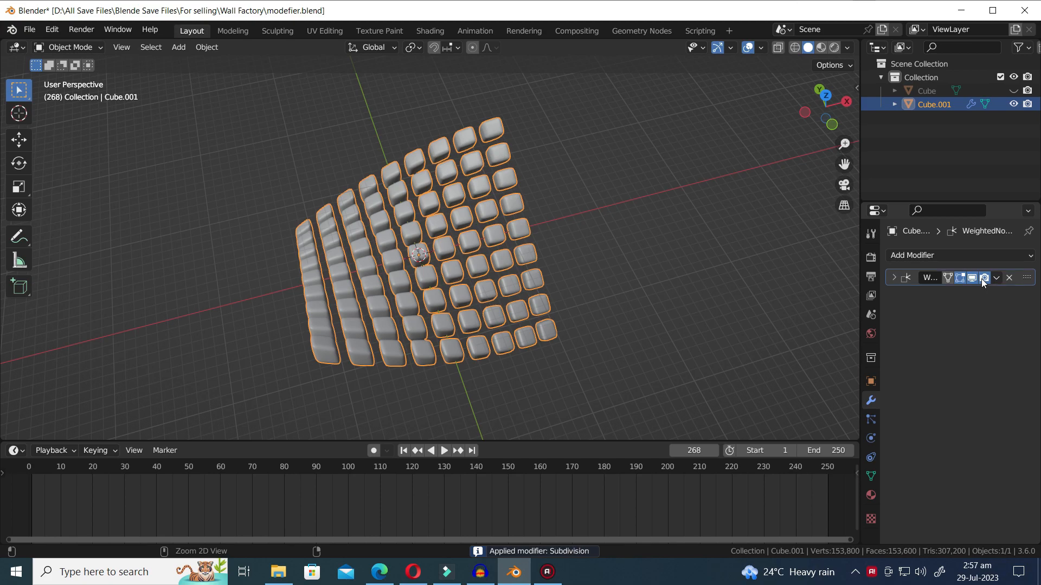
- Undo the modifier applications one after another to restore the full modifier stack of Cube.001
key(ctrl+z)
key(ctrl+z)
key(ctrl+z)
key(ctrl+z)
key(ctrl+z)
key(ctrl+z)
key(ctrl+z)
key(ctrl+z)
key(ctrl+z)
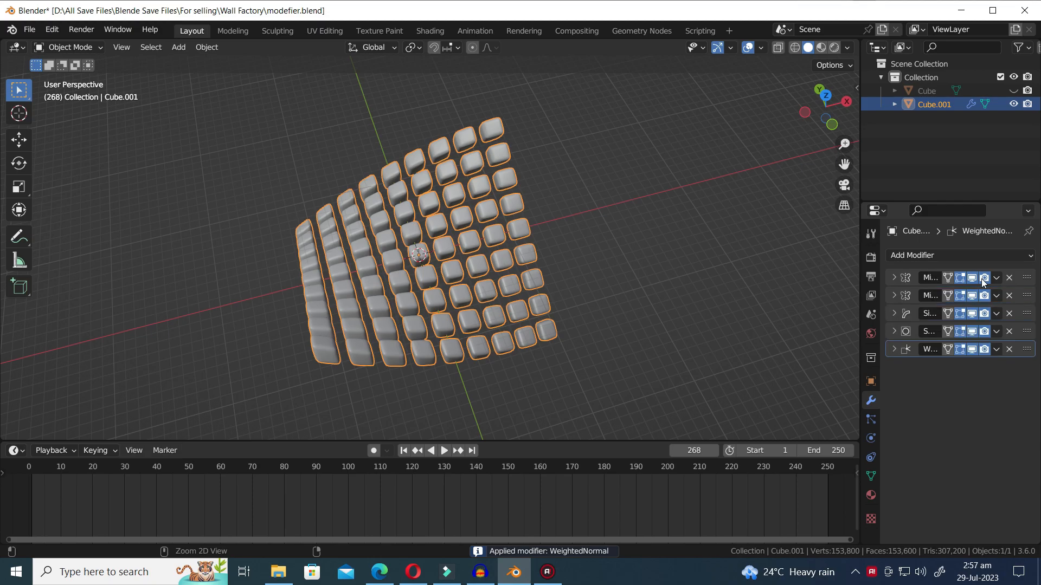
- Convert Cube.001 to a mesh so that its whole modifier stack is applied at once
click(521, 331)
middle_drag(522, 330, 566, 337)
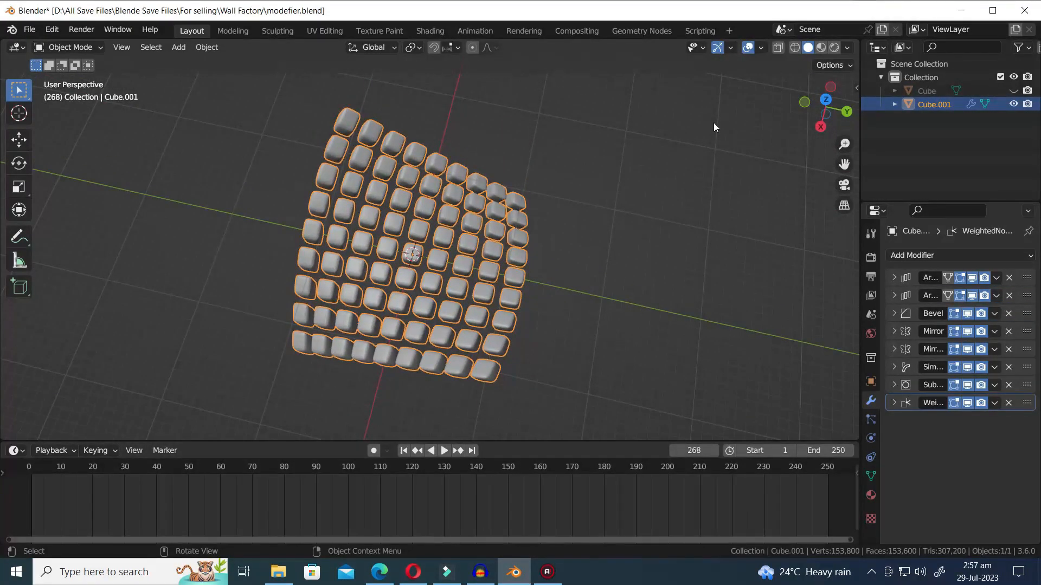
right_click(611, 104)
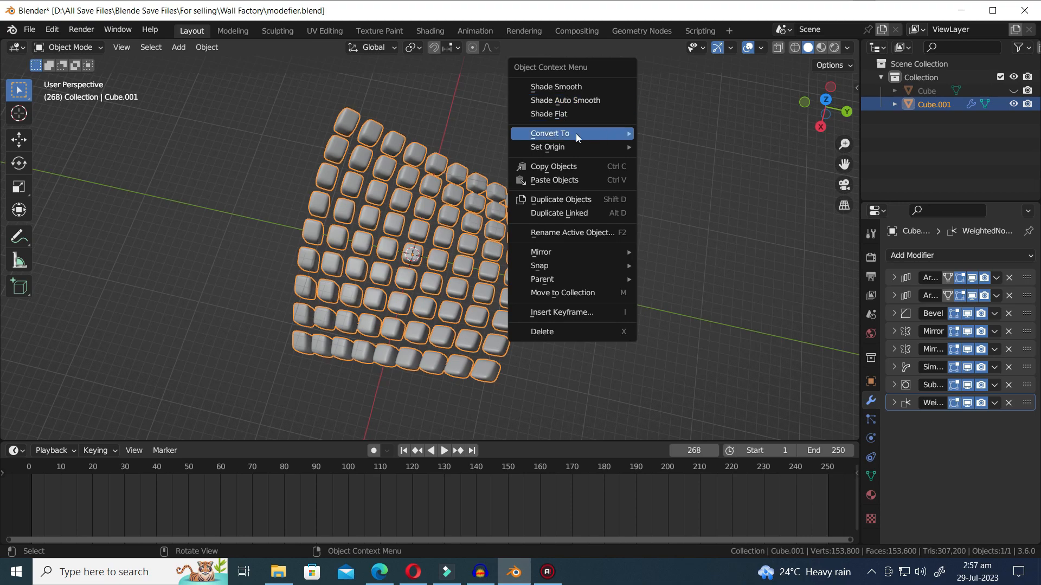
mouse_move(609, 134)
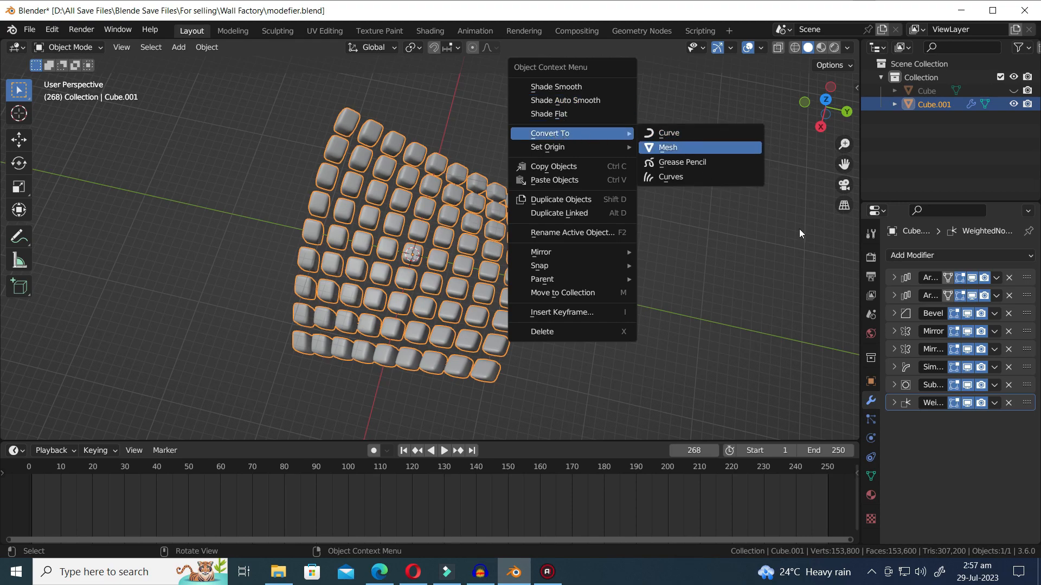
key(Return)
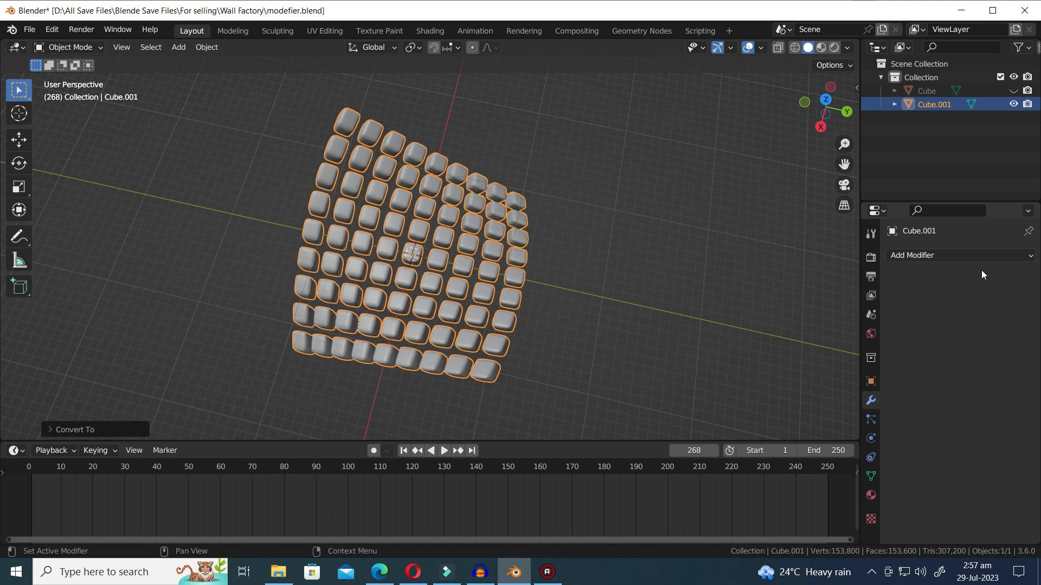